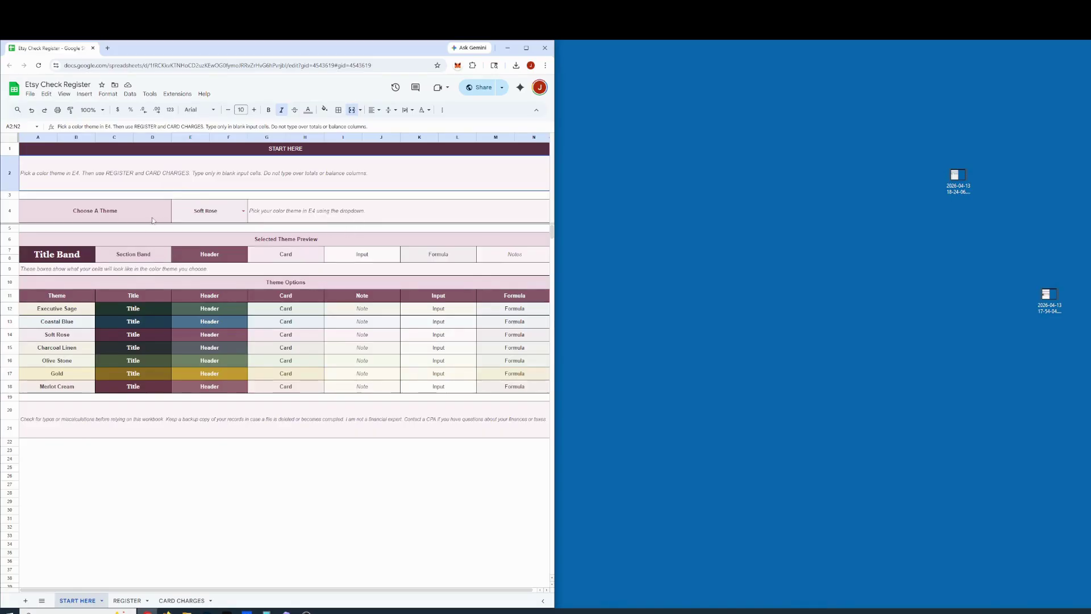
Set the workbook's color theme in E4 to Coastal Blue and view it on the REGISTER sheet
click(243, 212)
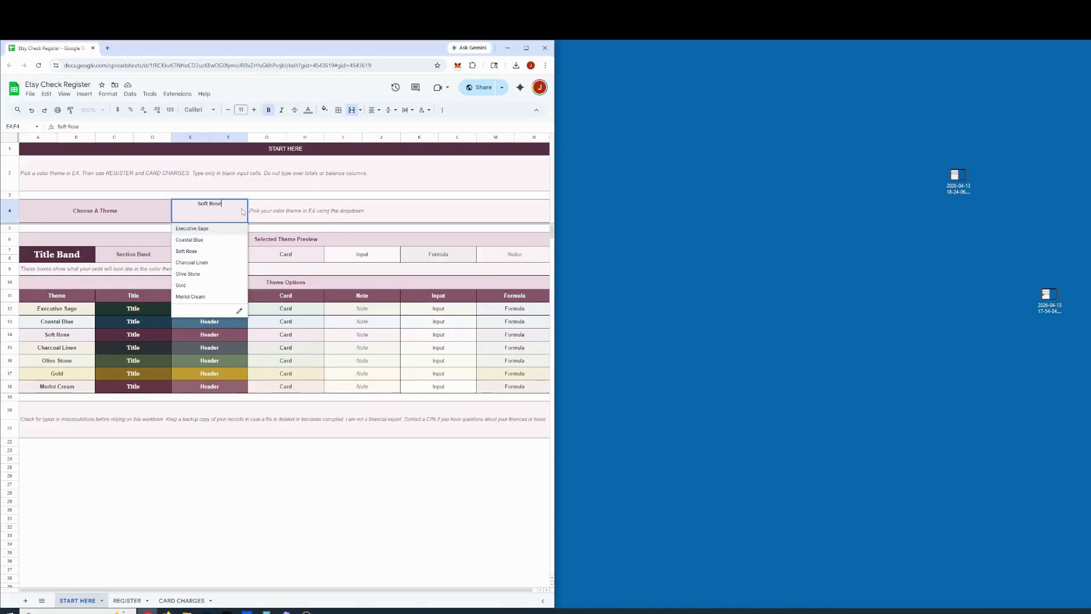
click(190, 241)
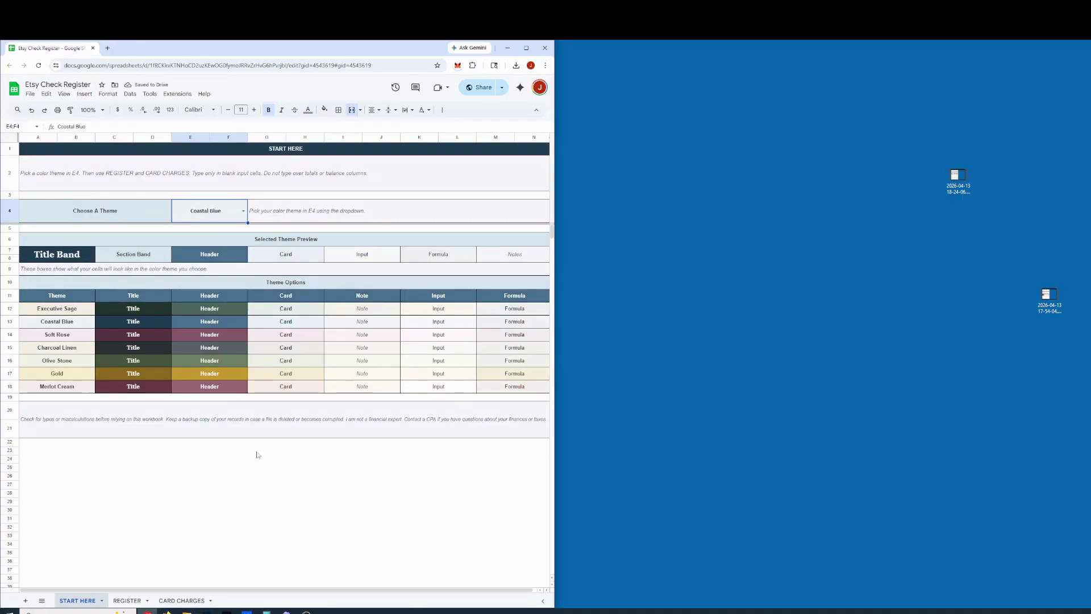
click(127, 600)
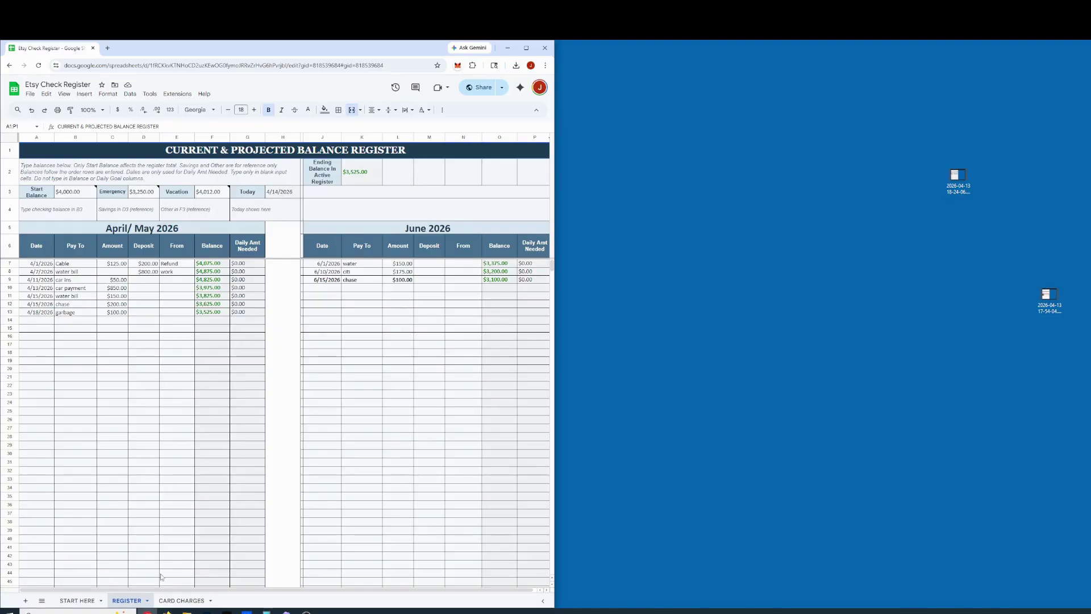
Return to the START HERE sheet and change the color theme in E4 to Gold
click(91, 599)
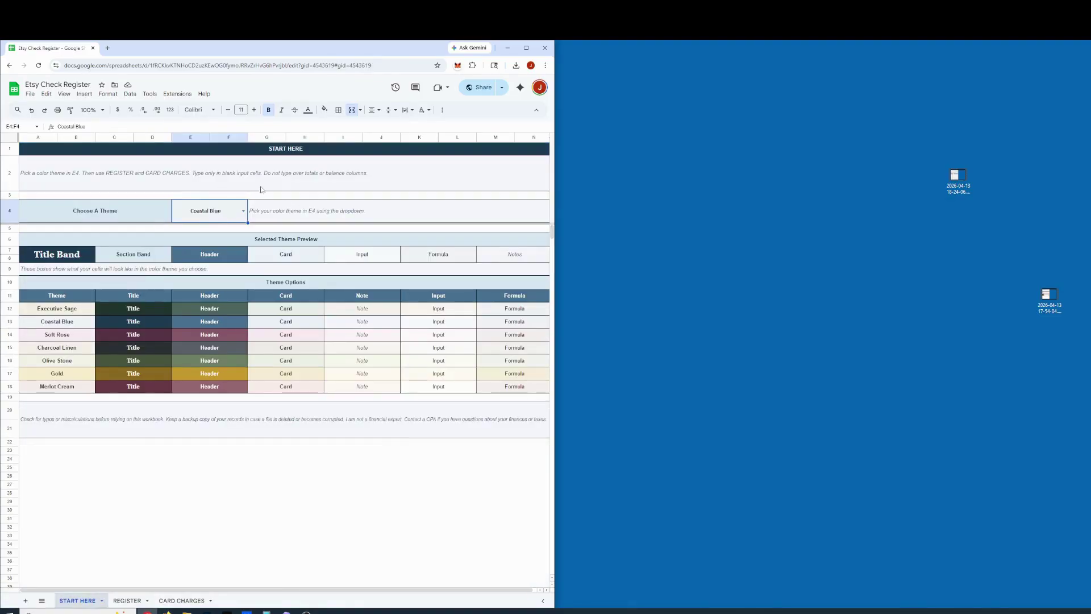
click(244, 215)
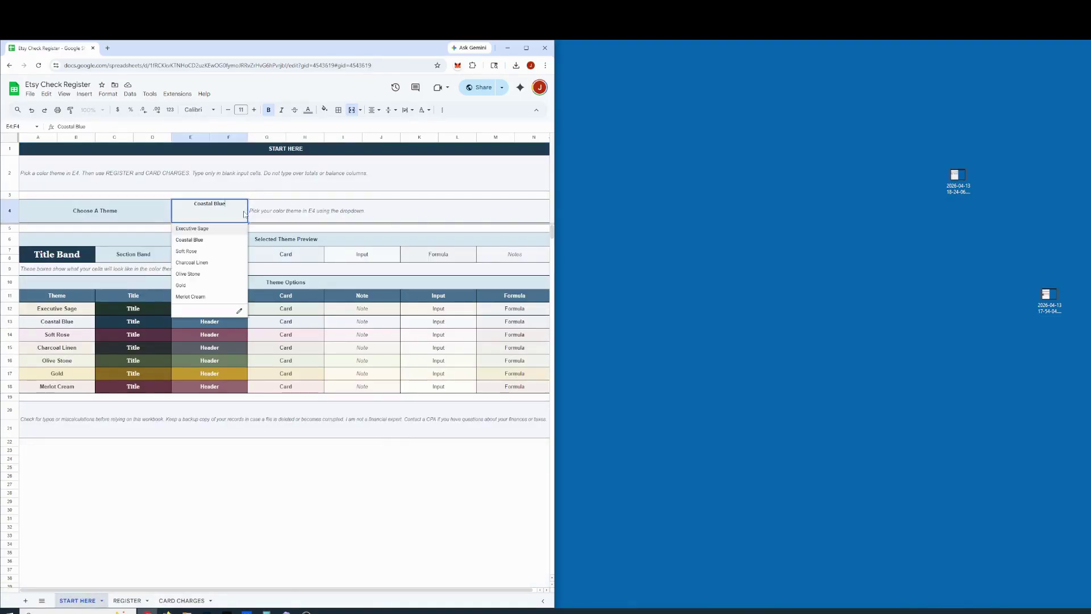
click(192, 285)
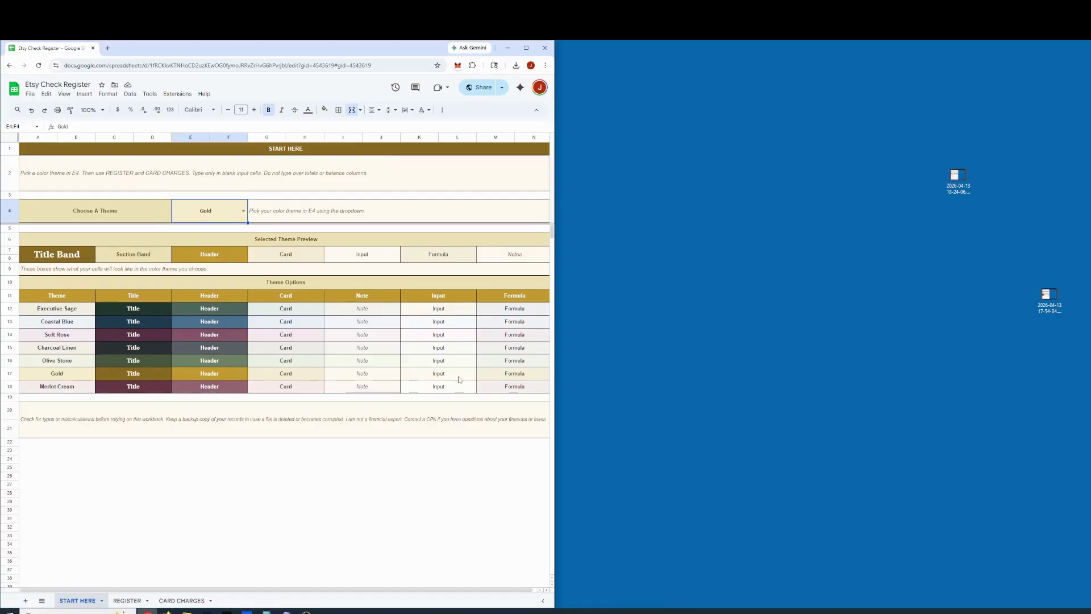
Set the color theme in E4 to Soft Rose and open the REGISTER sheet
click(59, 338)
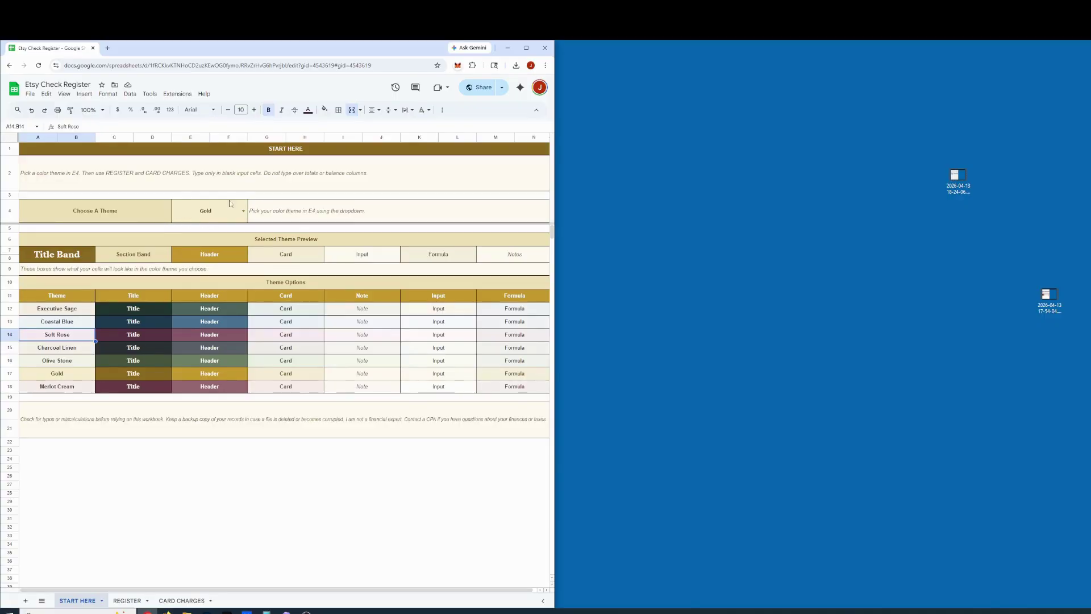
click(243, 212)
click(202, 250)
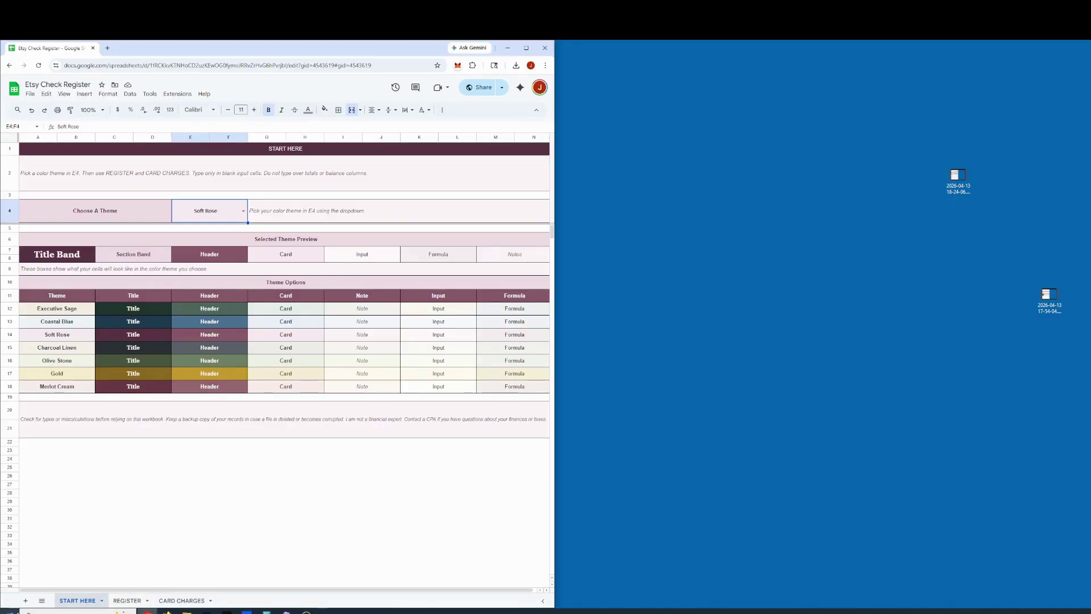
click(127, 600)
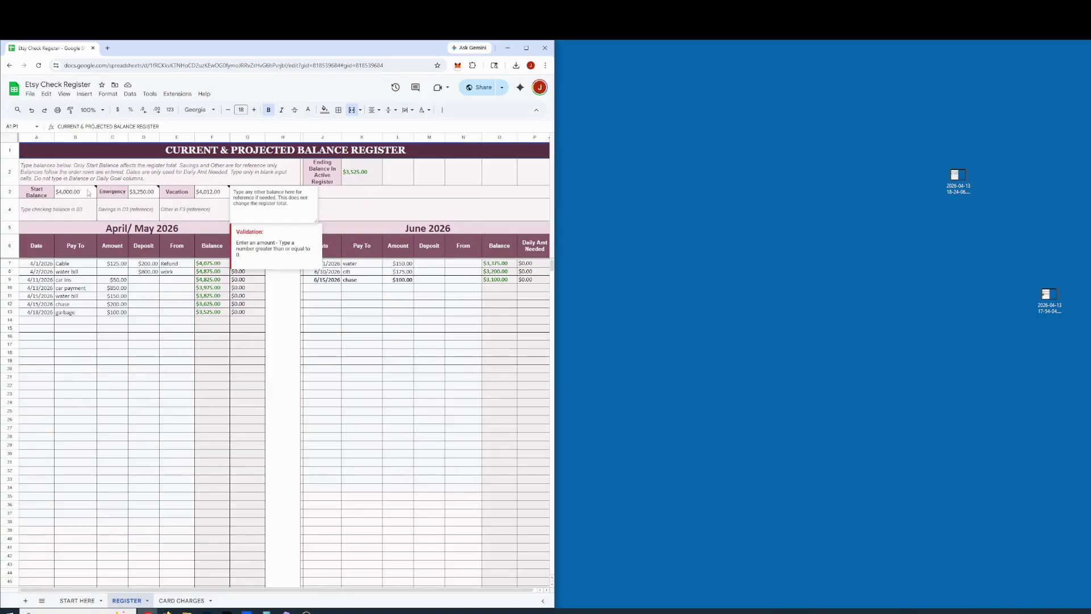
Examine the guidance notes attached to the Start Balance, Emergency and Vacation amount cells in row 3 of the register
mouse_move(141, 197)
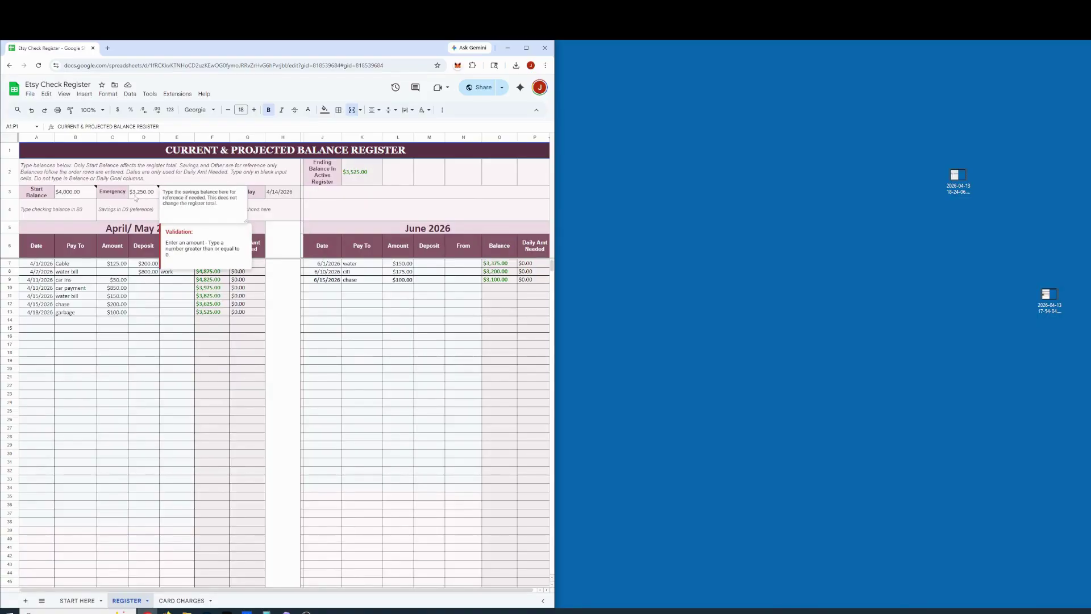
click(61, 199)
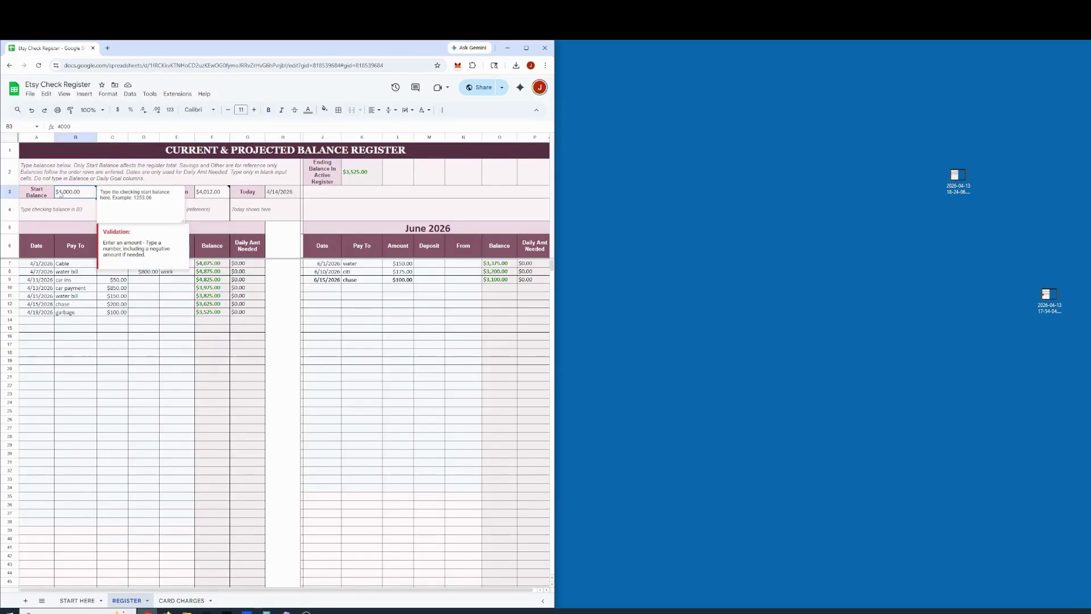
click(62, 219)
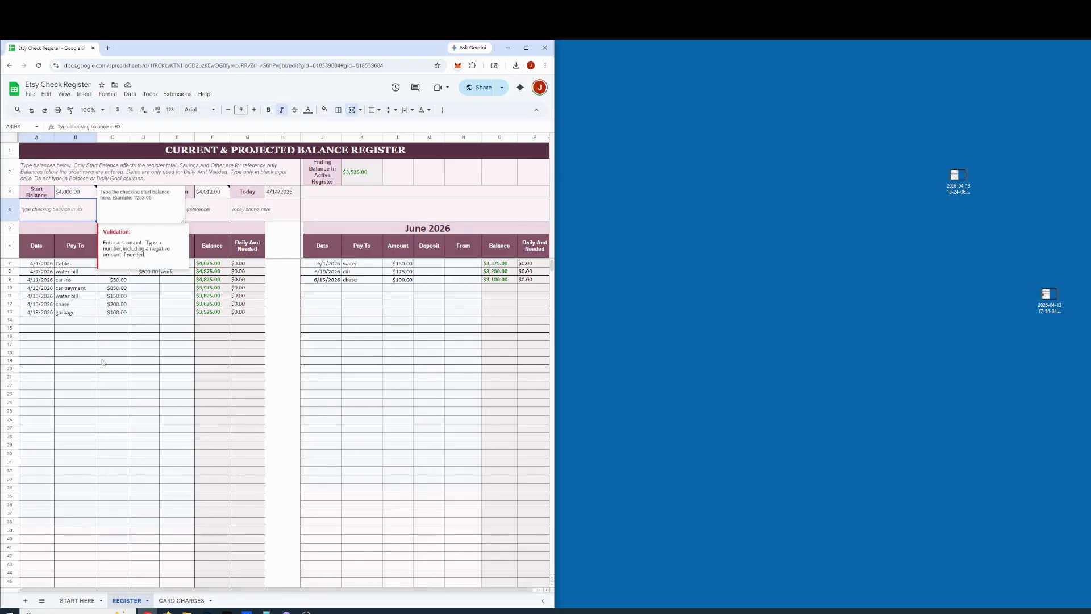
click(103, 404)
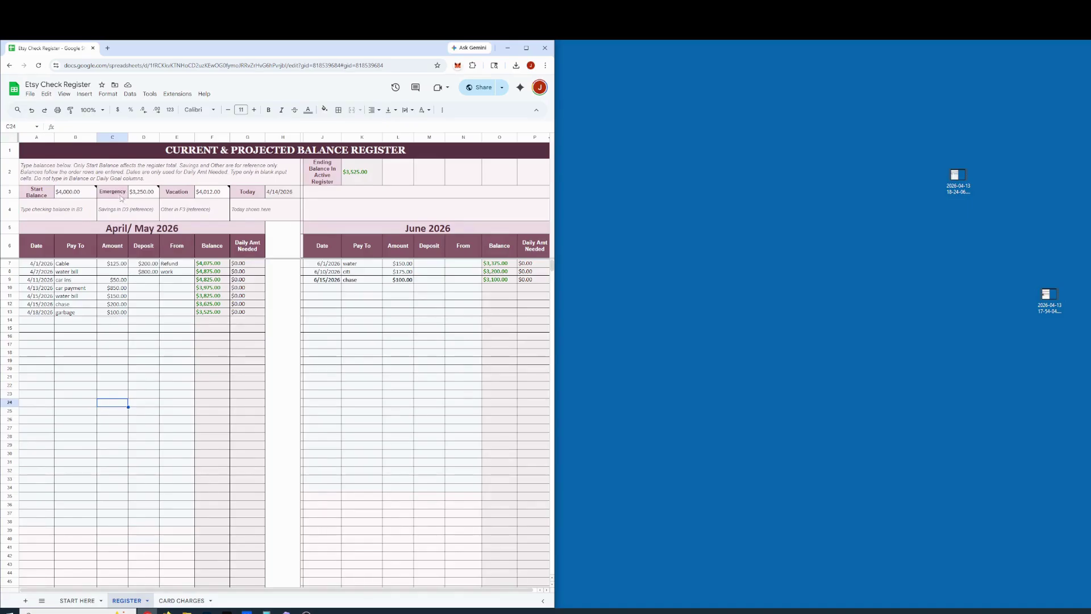
mouse_move(204, 194)
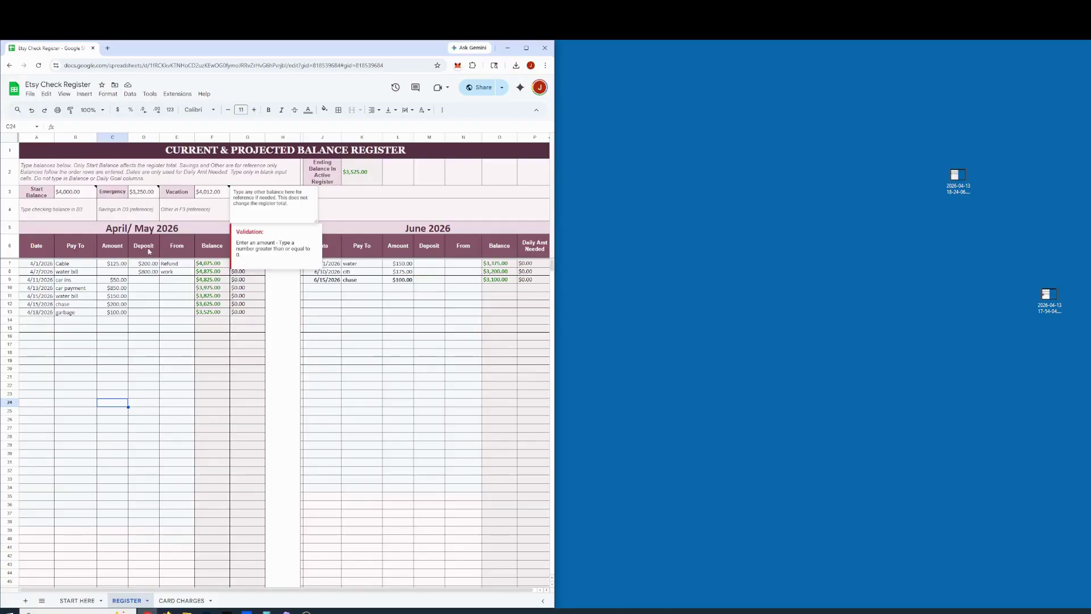
click(158, 388)
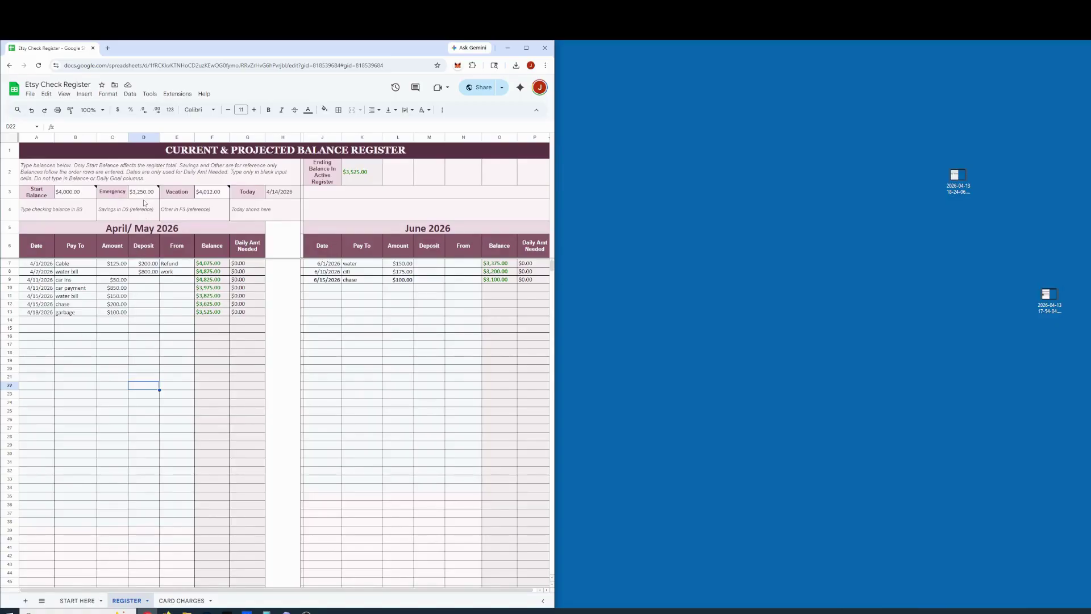
mouse_move(144, 197)
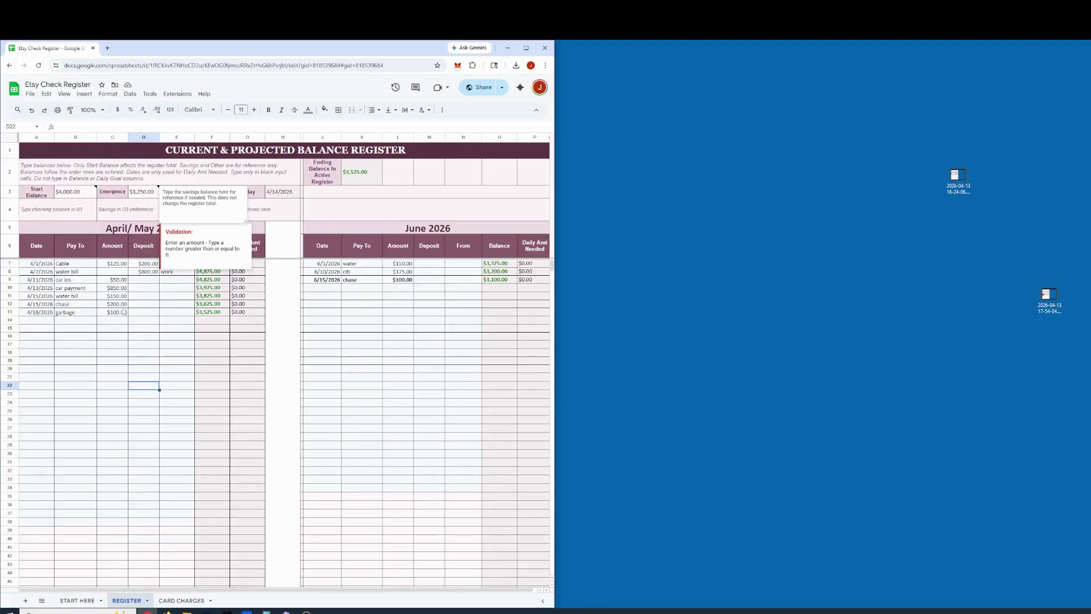
click(169, 328)
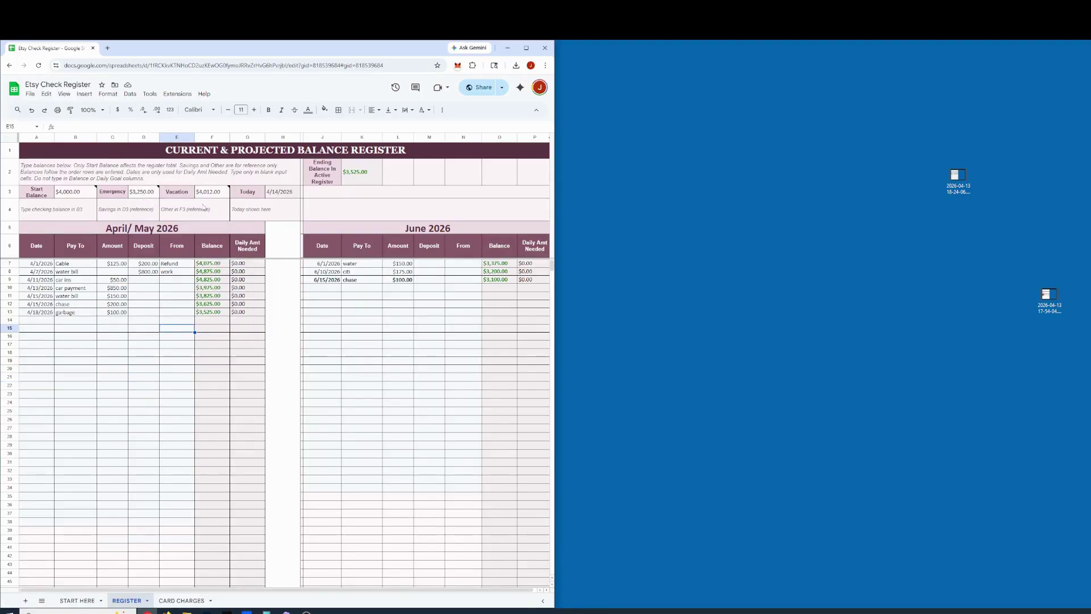
mouse_move(201, 200)
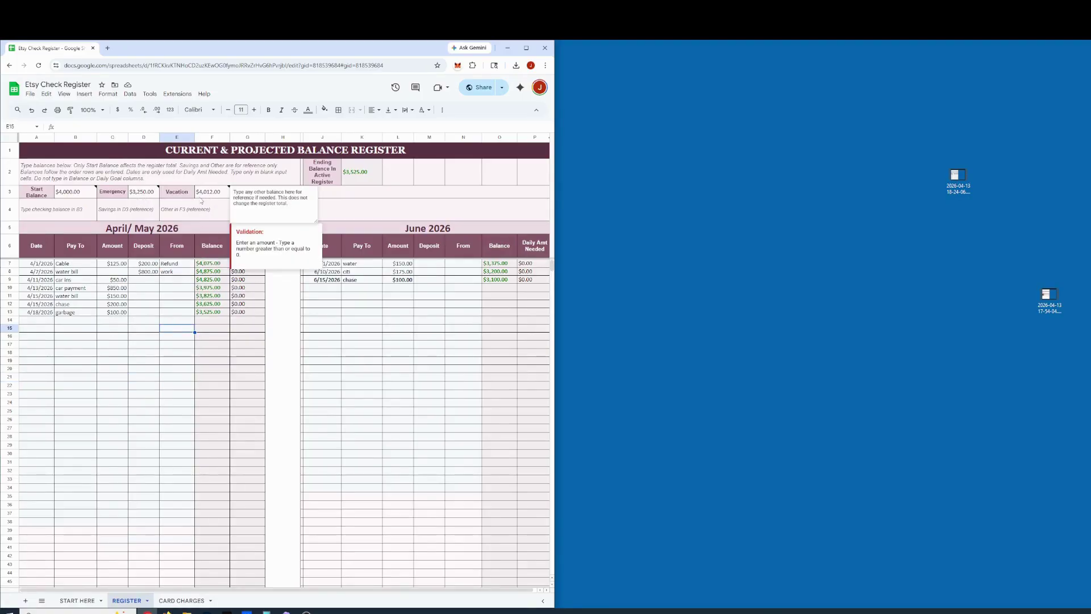
click(465, 197)
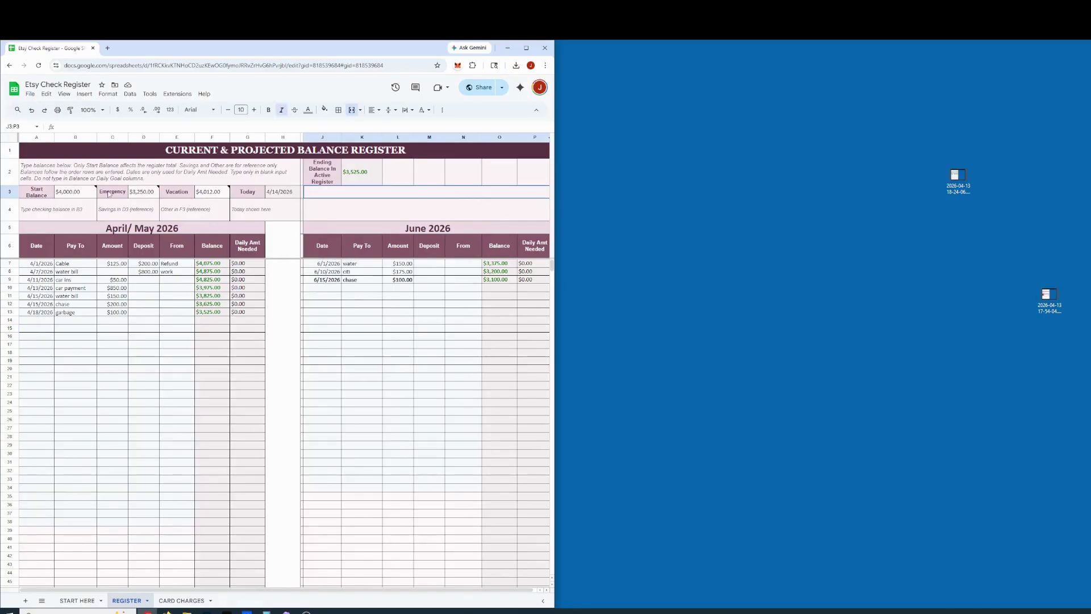
Relabel the two reference balances in row 3, entering Joint in C3 and Spouse in E3
click(110, 194)
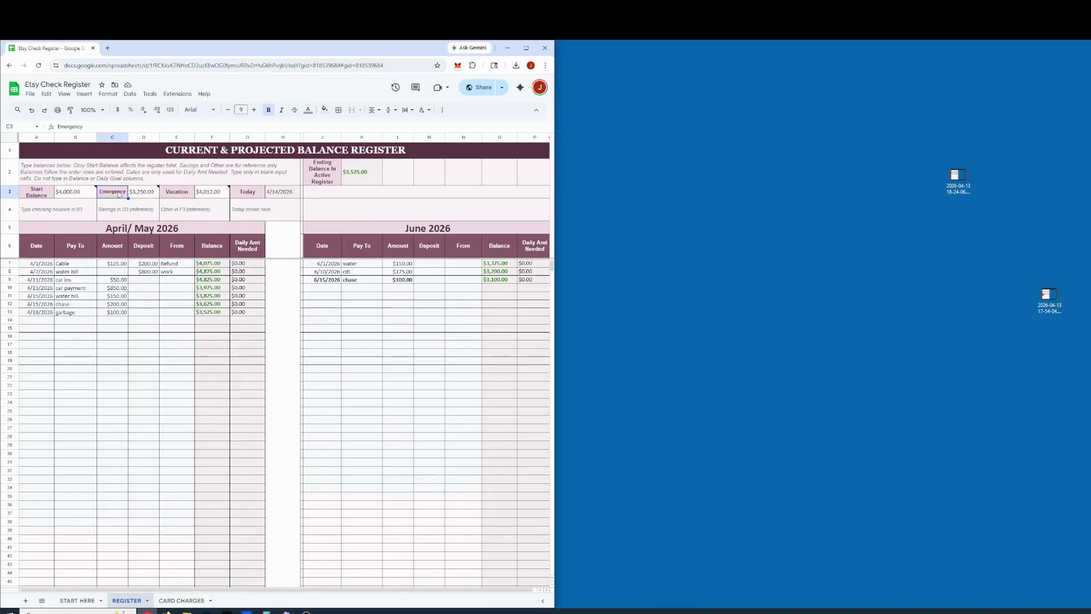
mouse_move(80, 193)
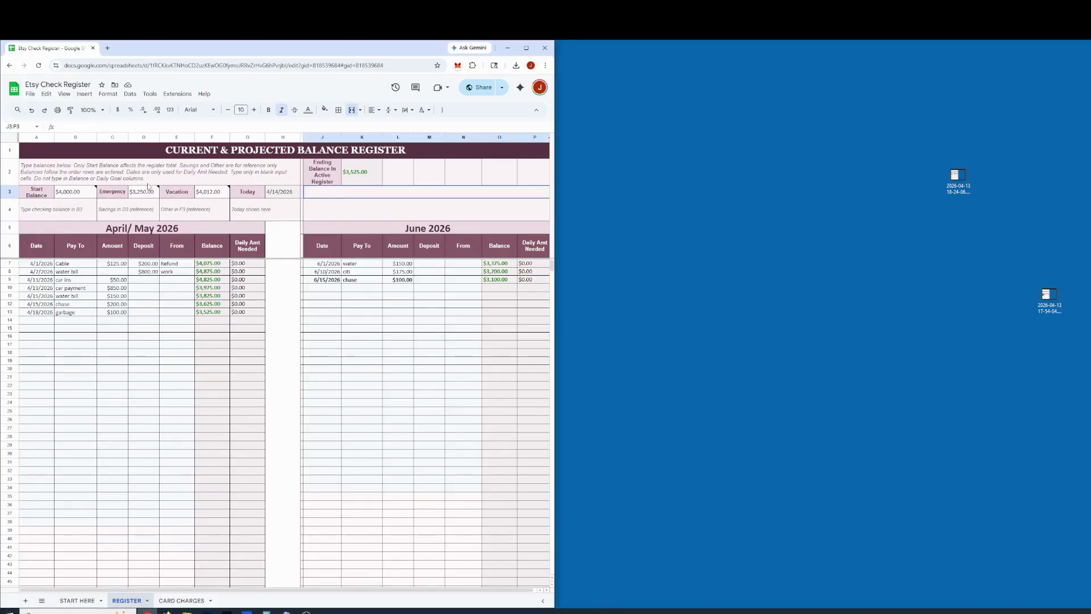
text(Joint)
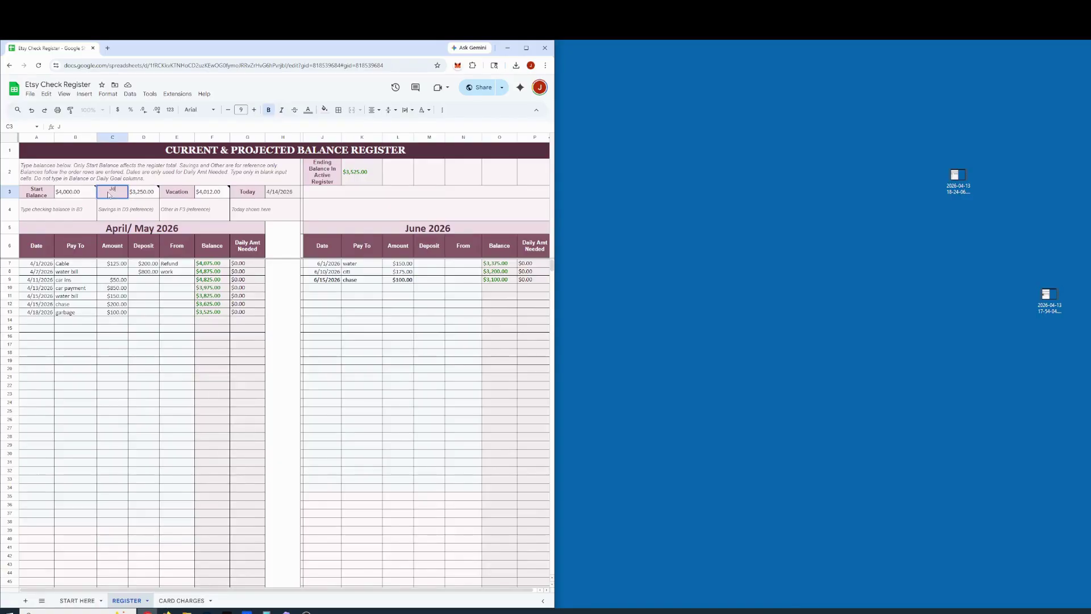
click(182, 195)
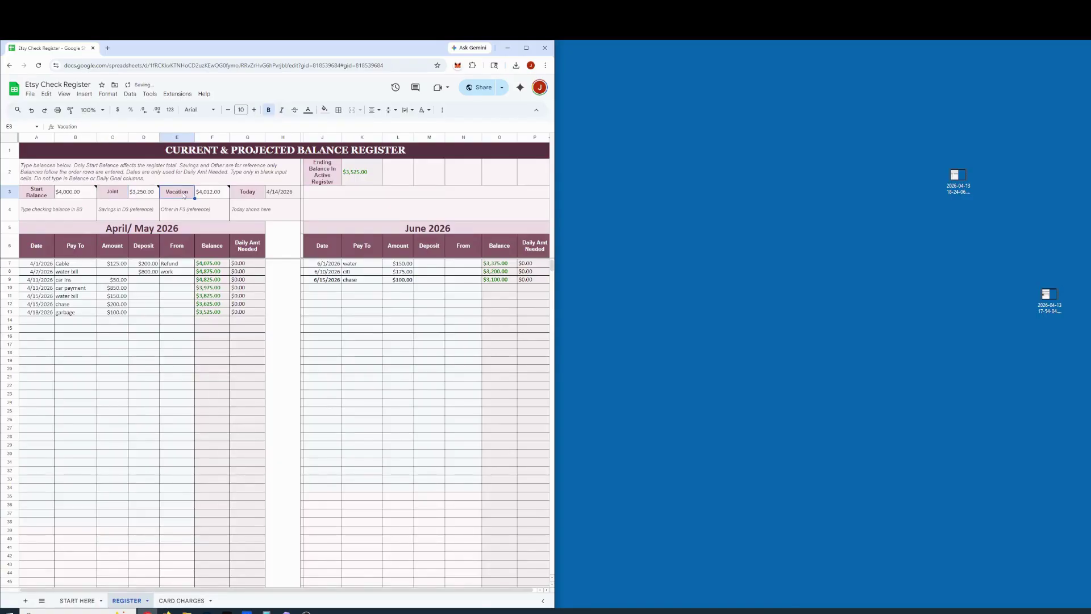
text(Spouse)
click(378, 213)
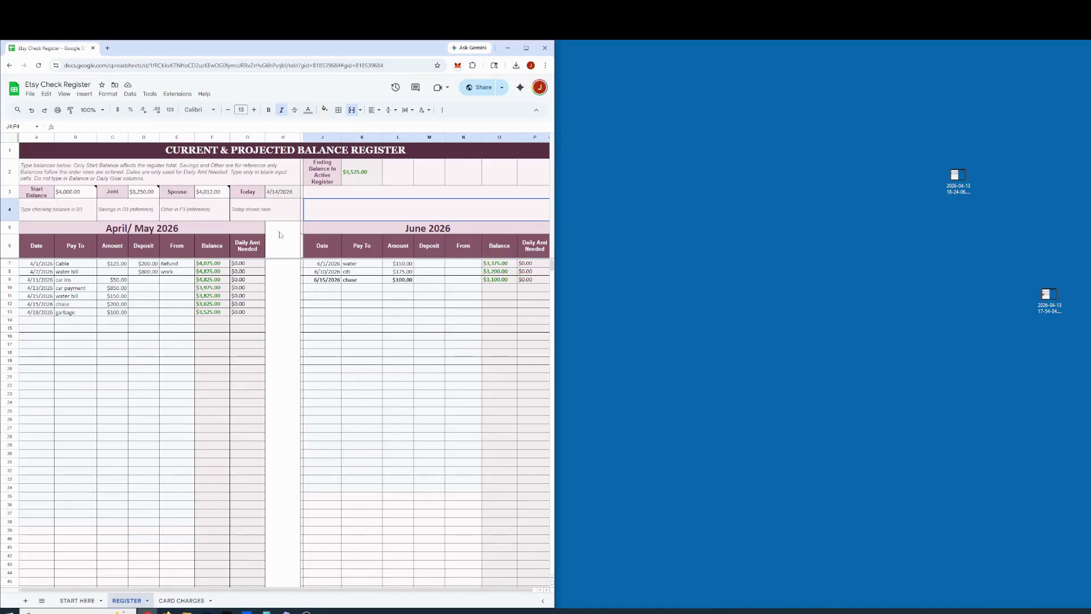
Rename the two month headings in row 5, the first table as April and the second as May
click(123, 231)
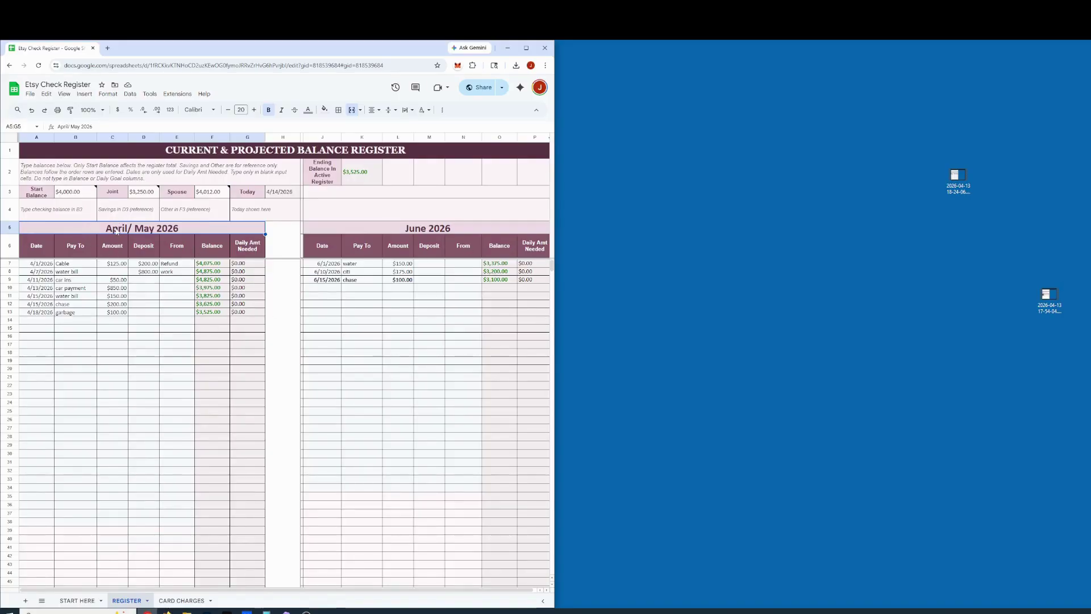
text(April)
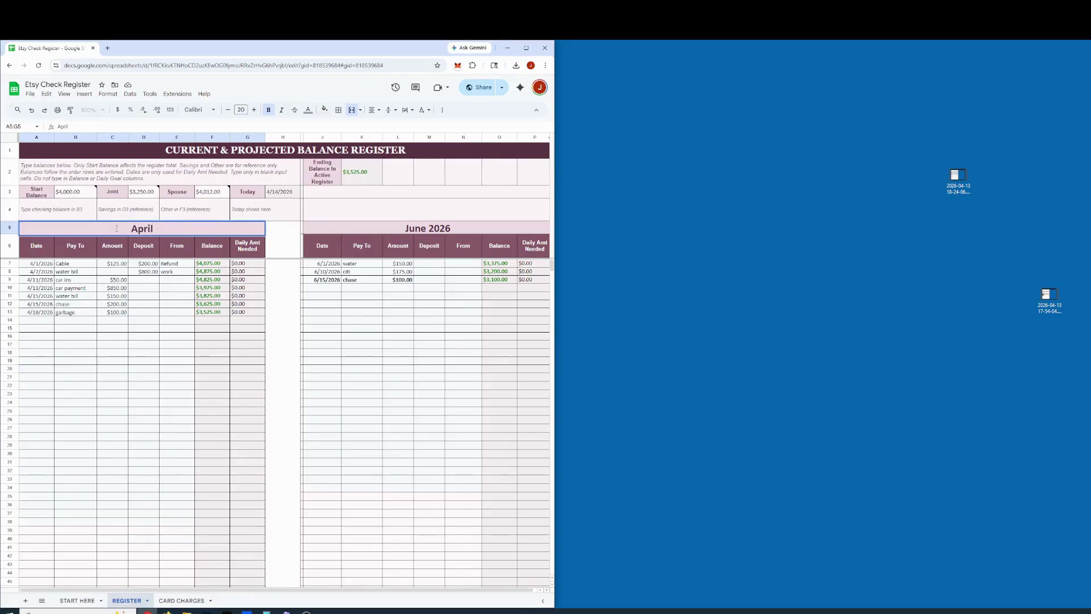
click(450, 228)
text(May)
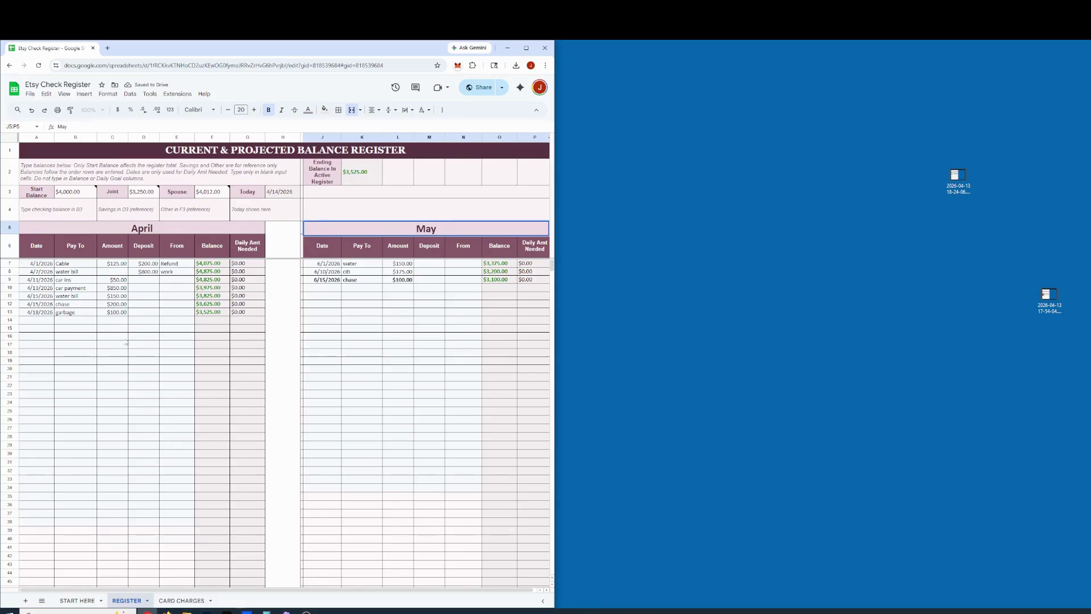
click(105, 322)
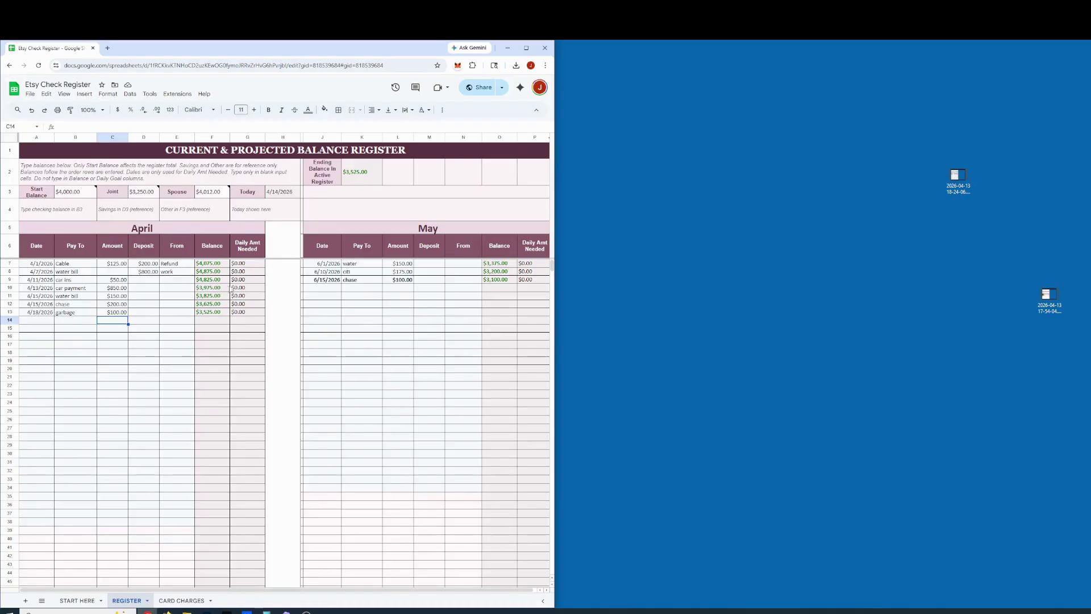
Change the Pay To entry in B12 of the April table to Pay Chase
click(67, 305)
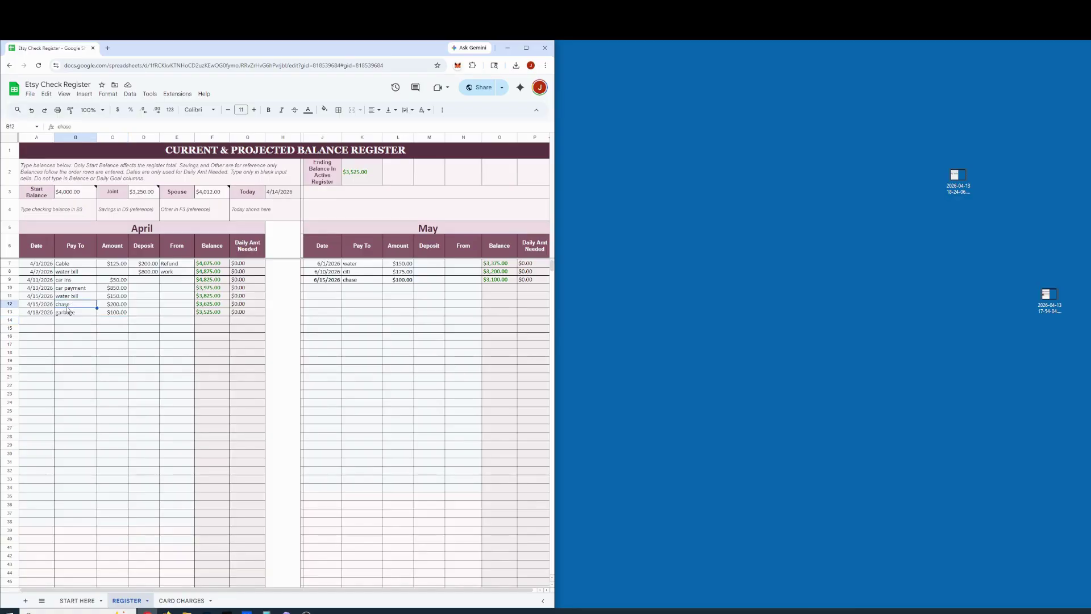
text(Pay Chase)
click(87, 346)
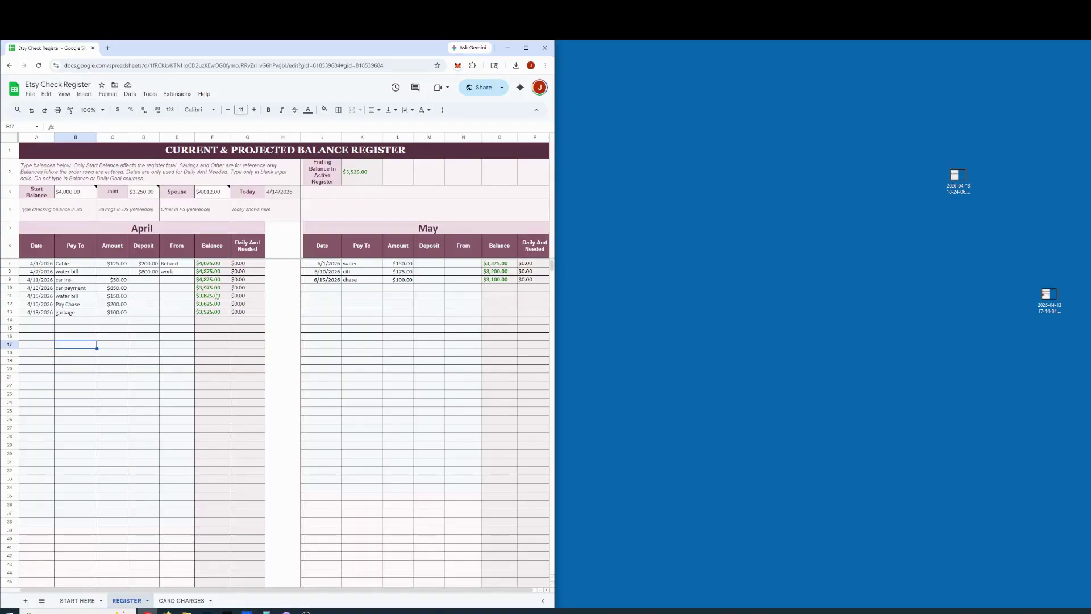
Enter Chase as the payee in B12 of the April table
click(80, 307)
text(Chase)
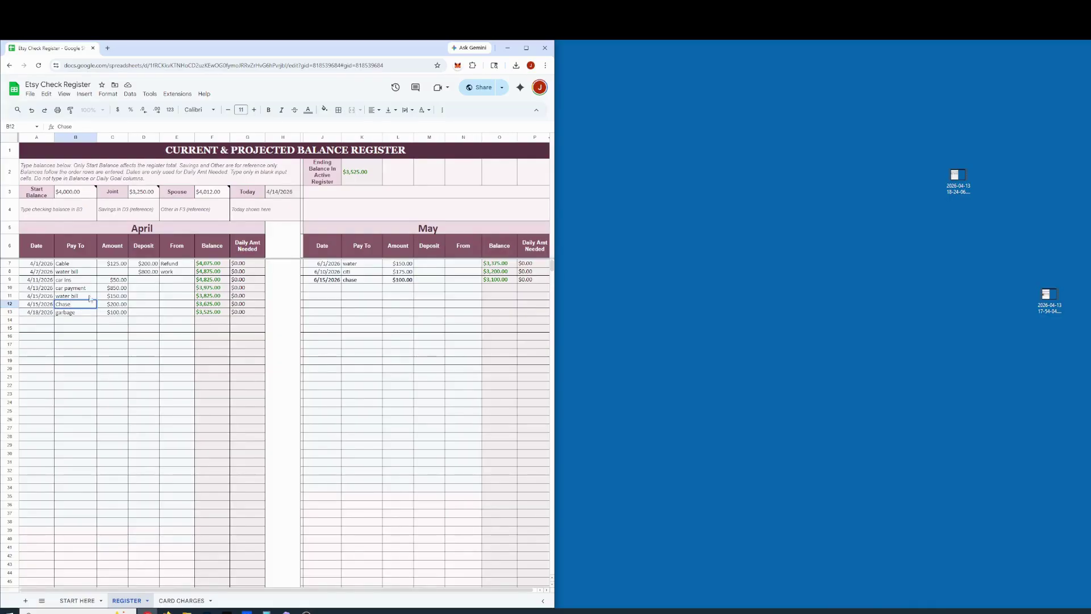
click(76, 344)
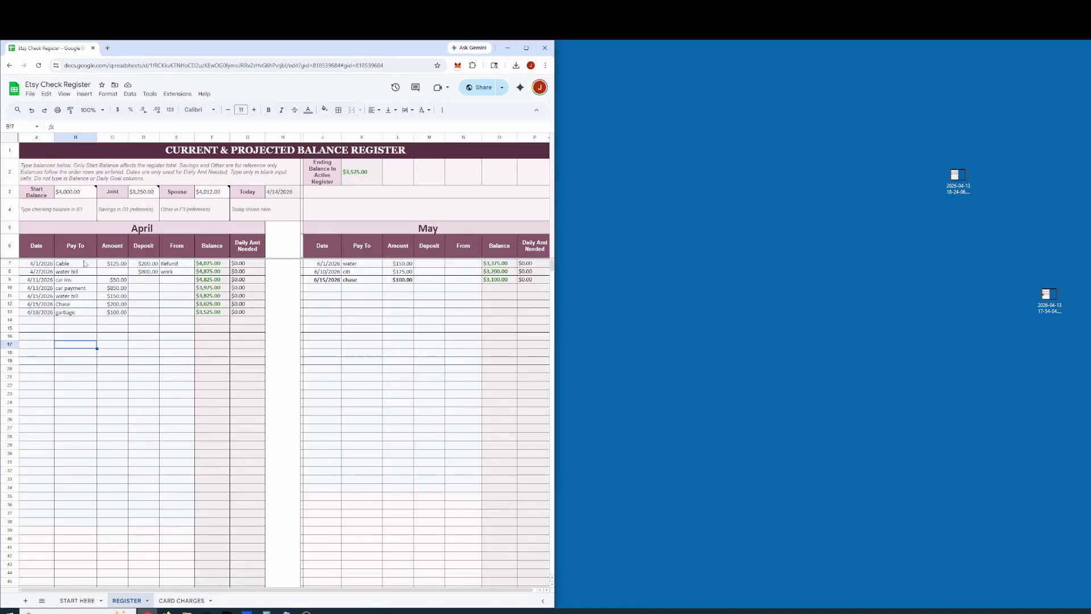
Examine the Amount, Deposit and From cells of the first April entry in row 7
click(115, 266)
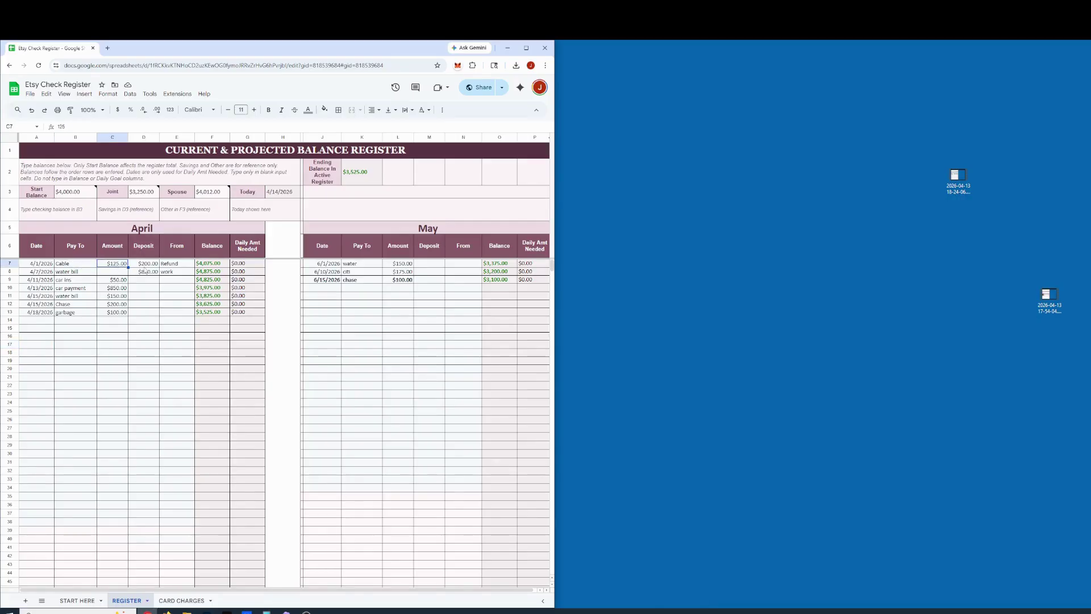
click(180, 266)
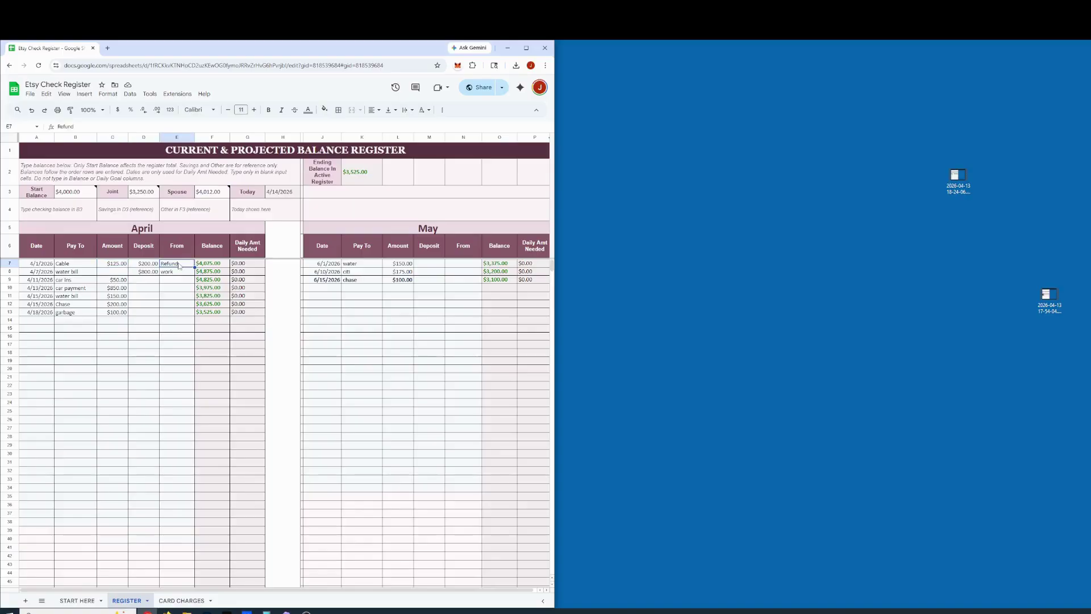
click(147, 265)
click(179, 265)
click(120, 322)
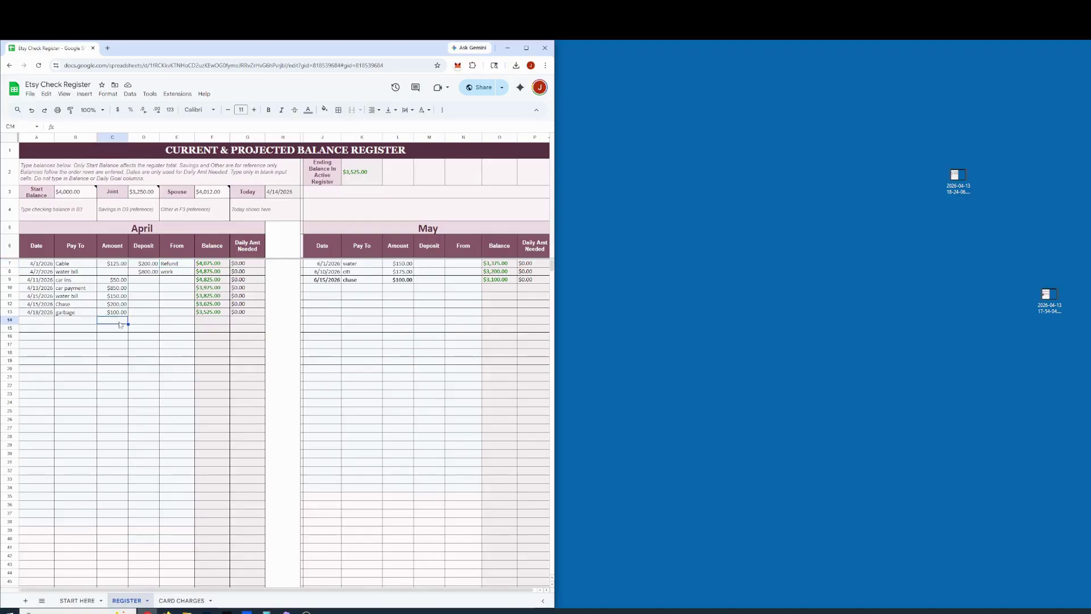
Add an April entry in row 14, copying the date and garbage payee from row 13 and setting its amount to $5,000
click(39, 312)
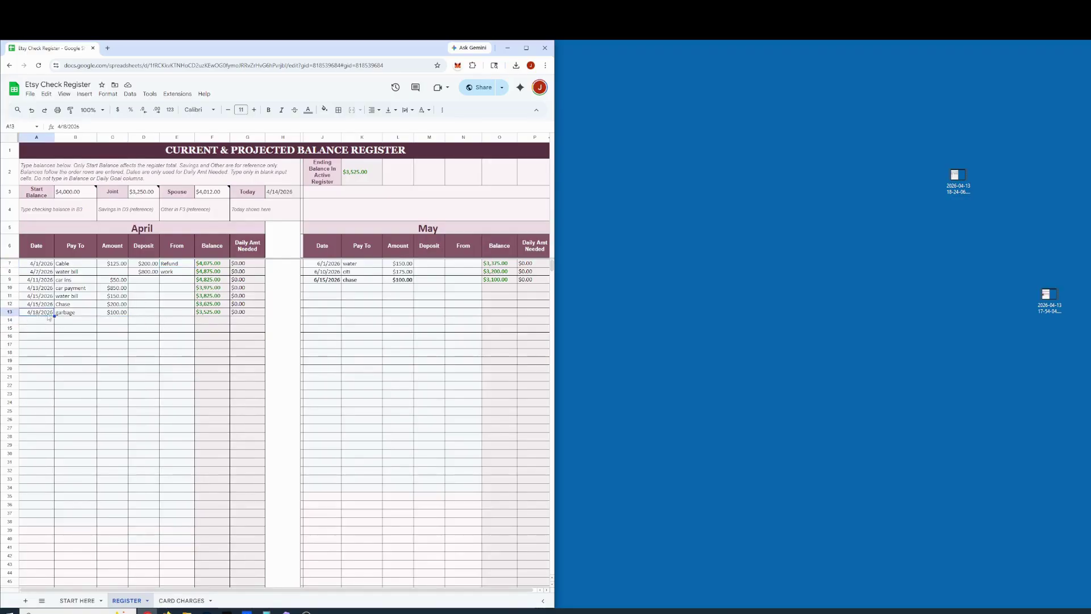
key(ctrl+c)
click(39, 320)
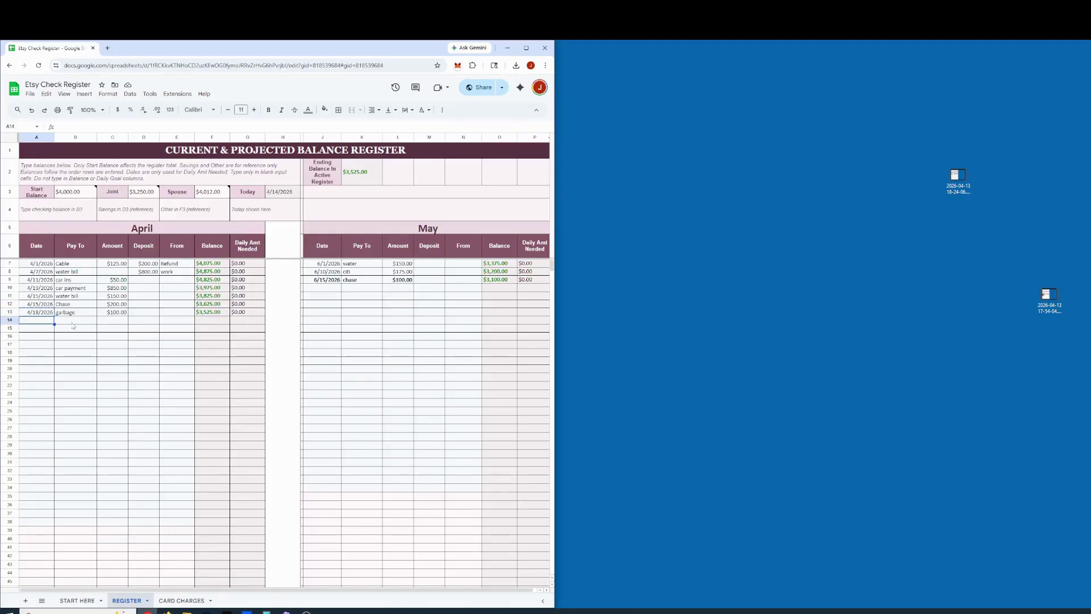
key(ctrl+v)
click(74, 313)
key(ctrl+c)
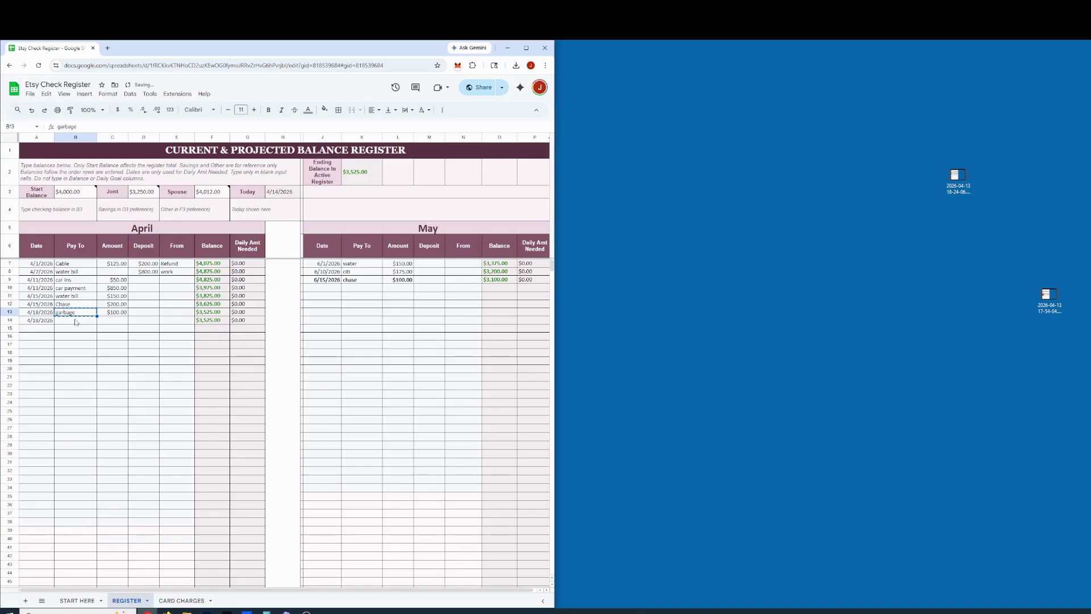
click(74, 321)
key(ctrl+v)
click(112, 321)
text(50)
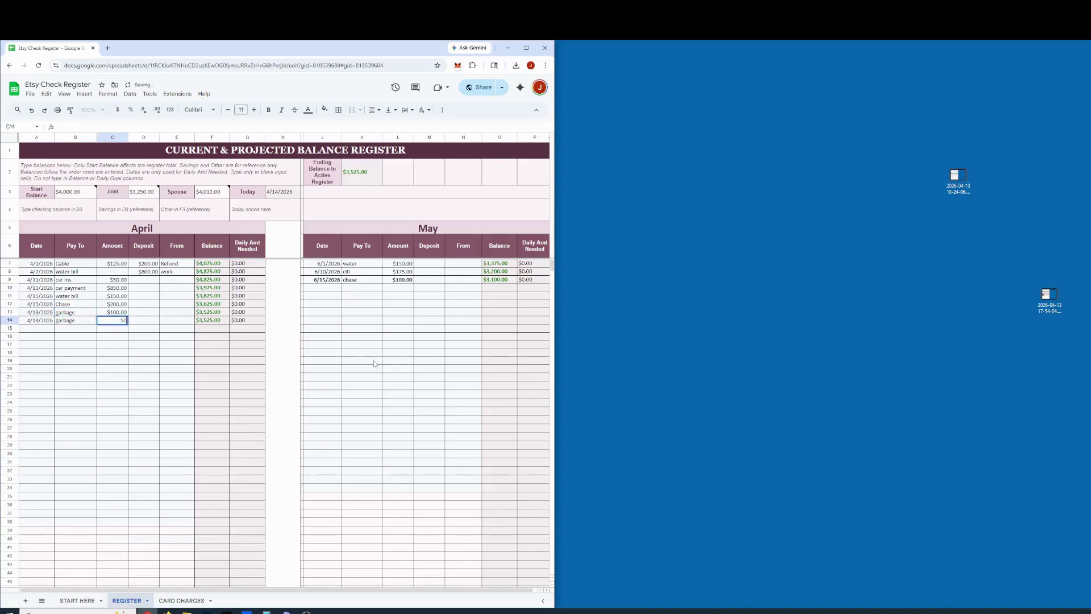
key(Return)
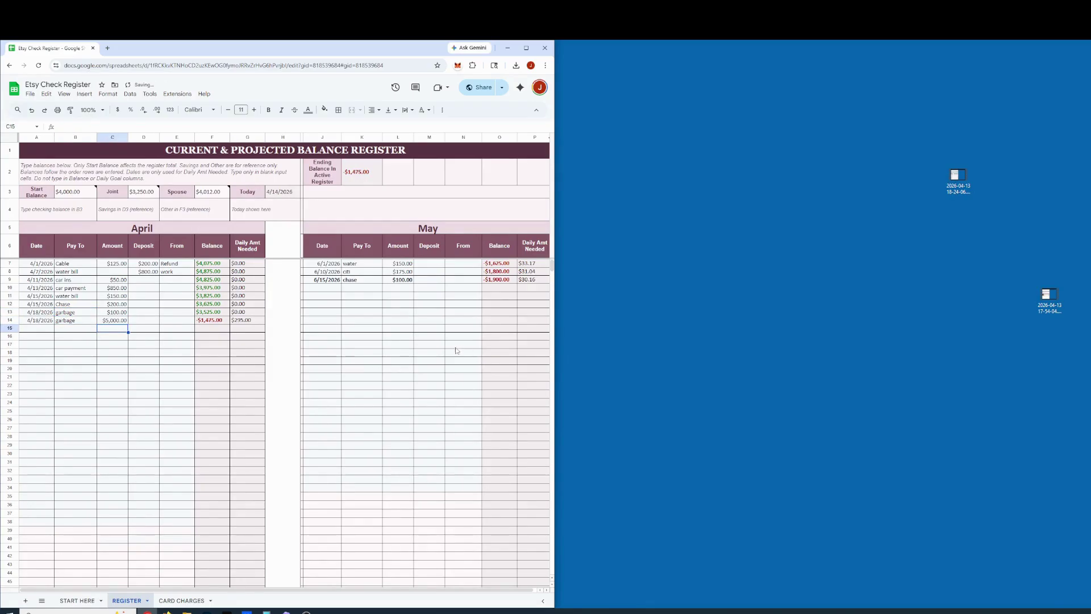
Add an April entry in row 15 dated 4/20/20, payable to garbage, with an amount of 200
click(36, 328)
text(4/20/20)
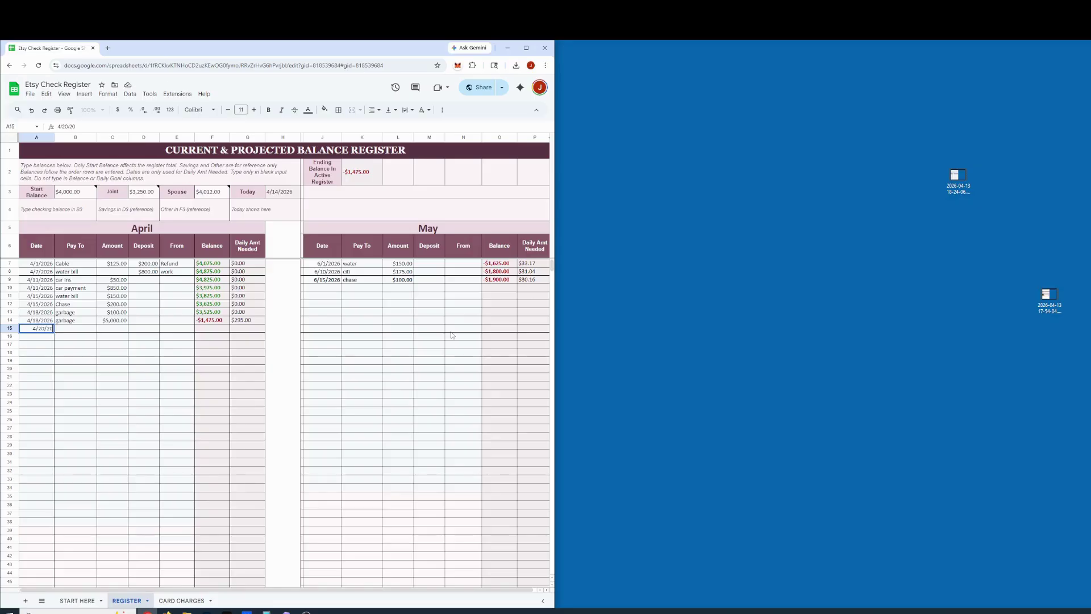
key(Tab)
text(garbage)
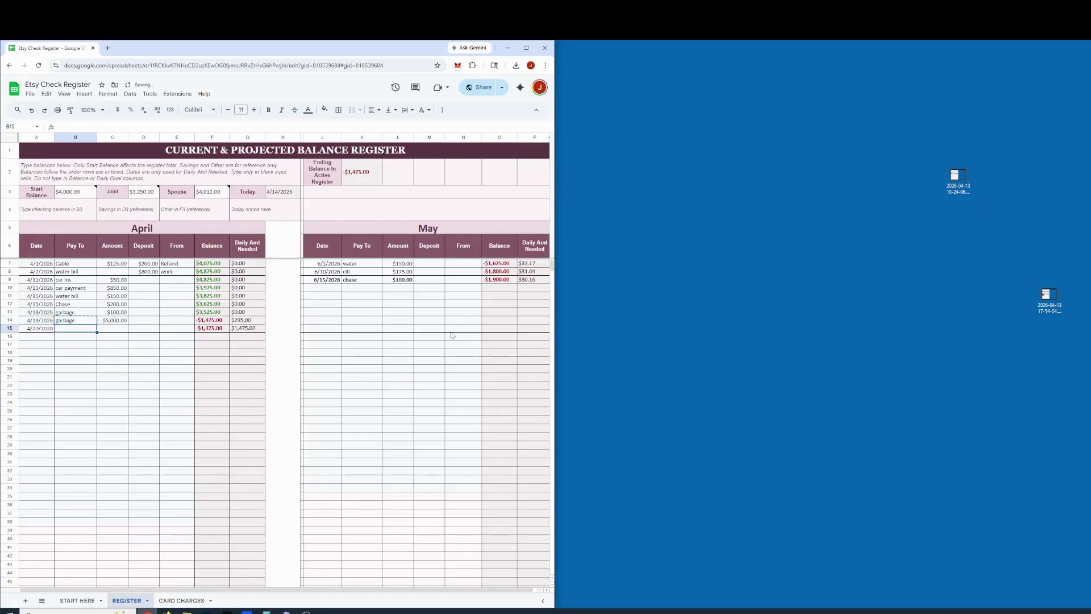
key(Tab)
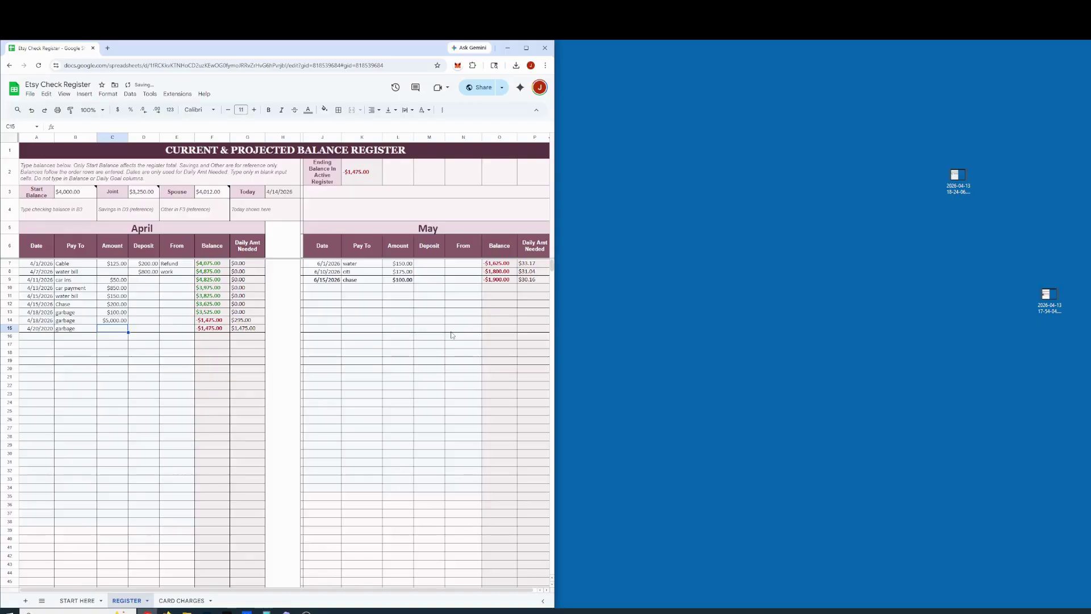
text(200)
key(Tab)
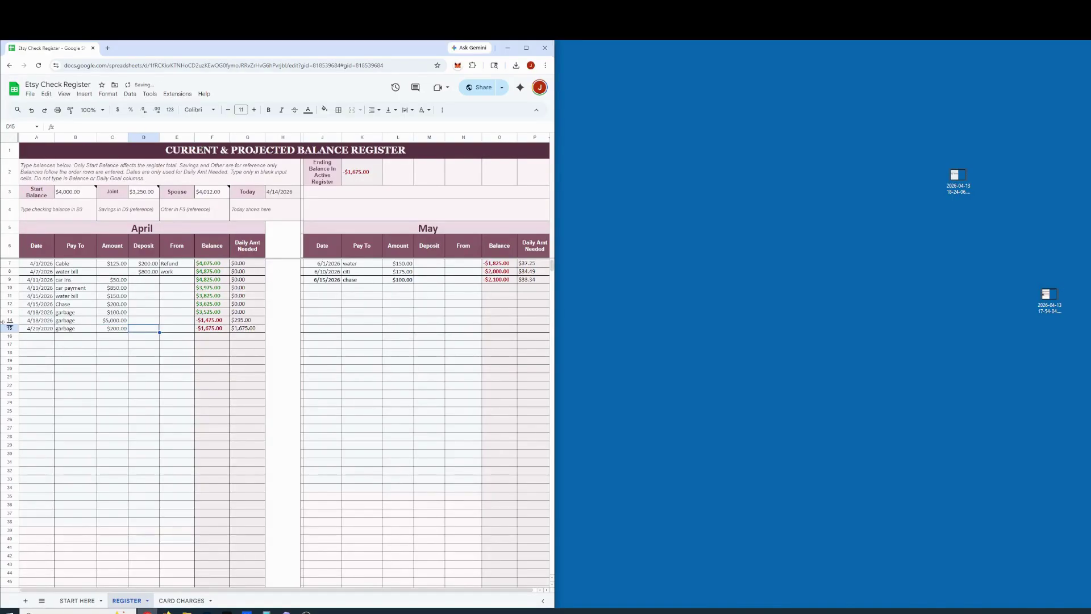
Copy the row 15 date, payee and amount into rows 16, 17 and 18 of the April table
click(47, 328)
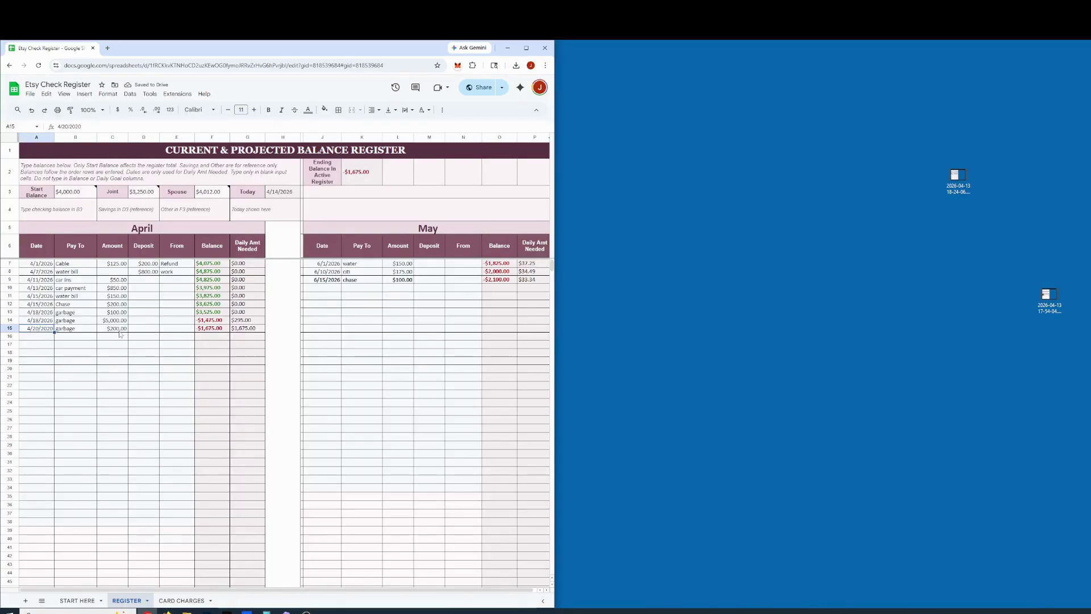
shift+click(120, 330)
key(ctrl+c)
click(45, 337)
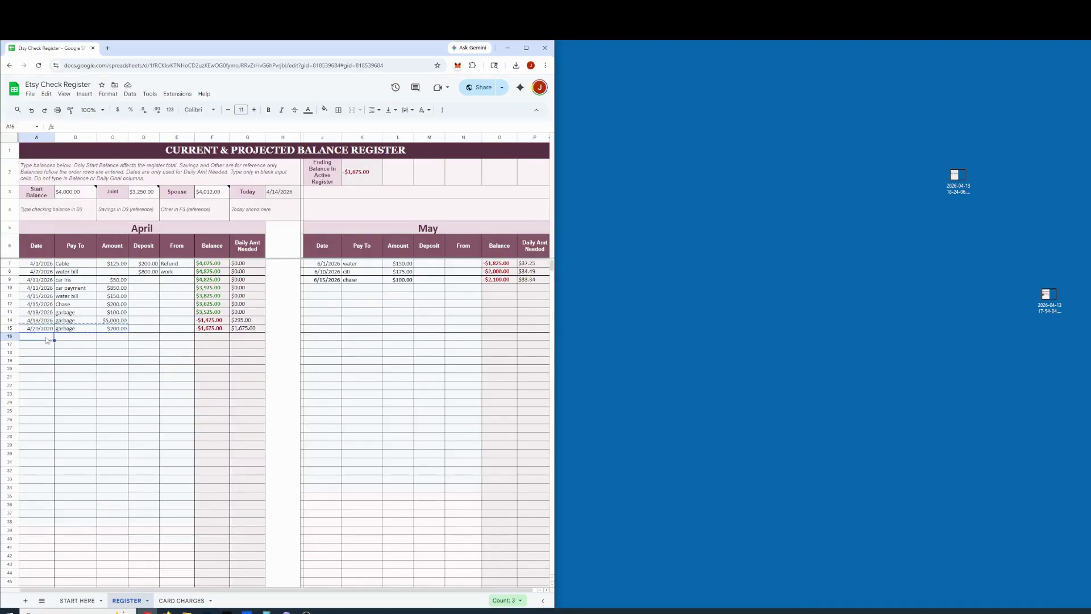
key(ctrl+v)
click(46, 345)
key(ctrl+v)
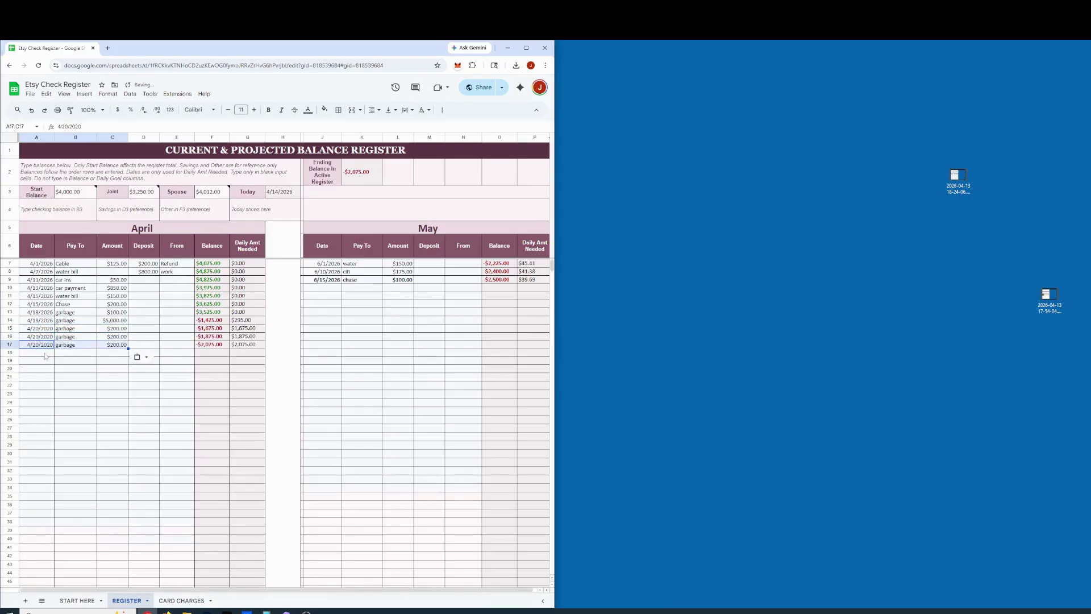
click(45, 353)
key(ctrl+v)
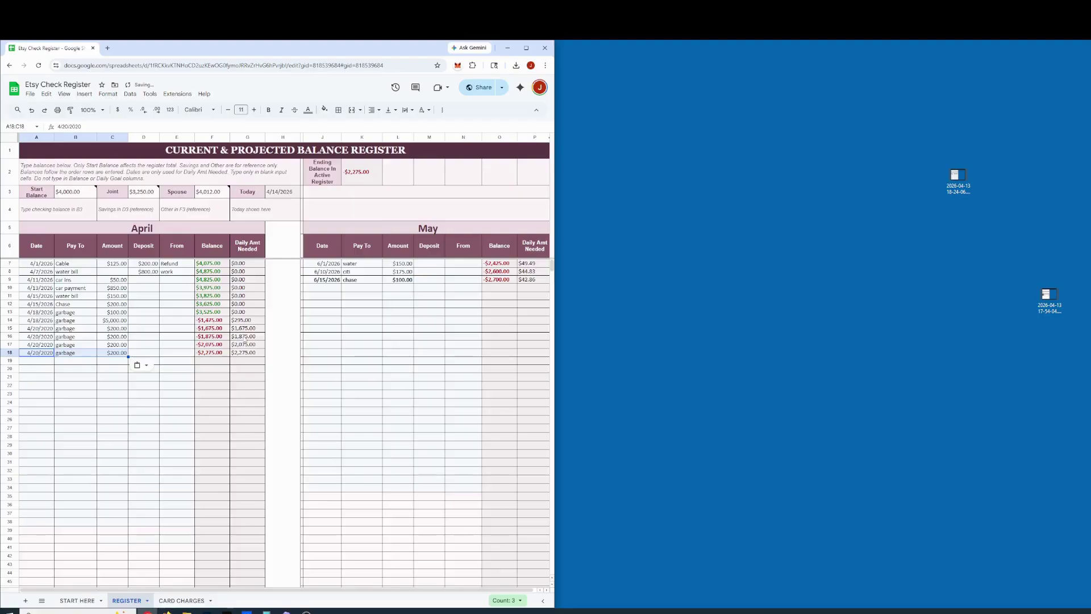
Set the amounts of the garbage entries in C16, C17 and C18 to 50, 50 and 25
click(125, 337)
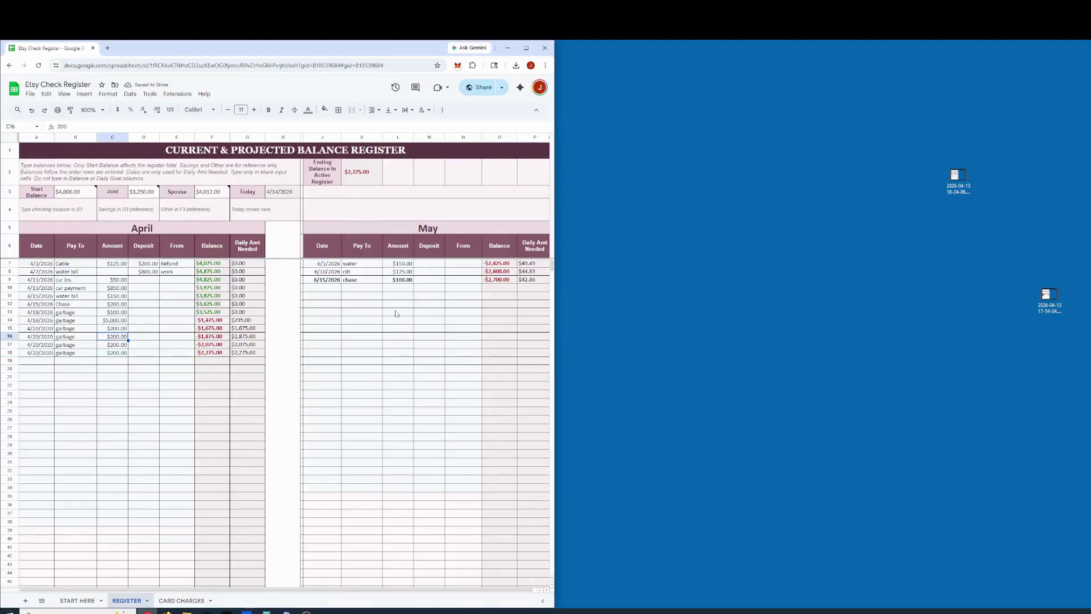
text(50)
key(Return)
text(50)
key(Return)
text(25)
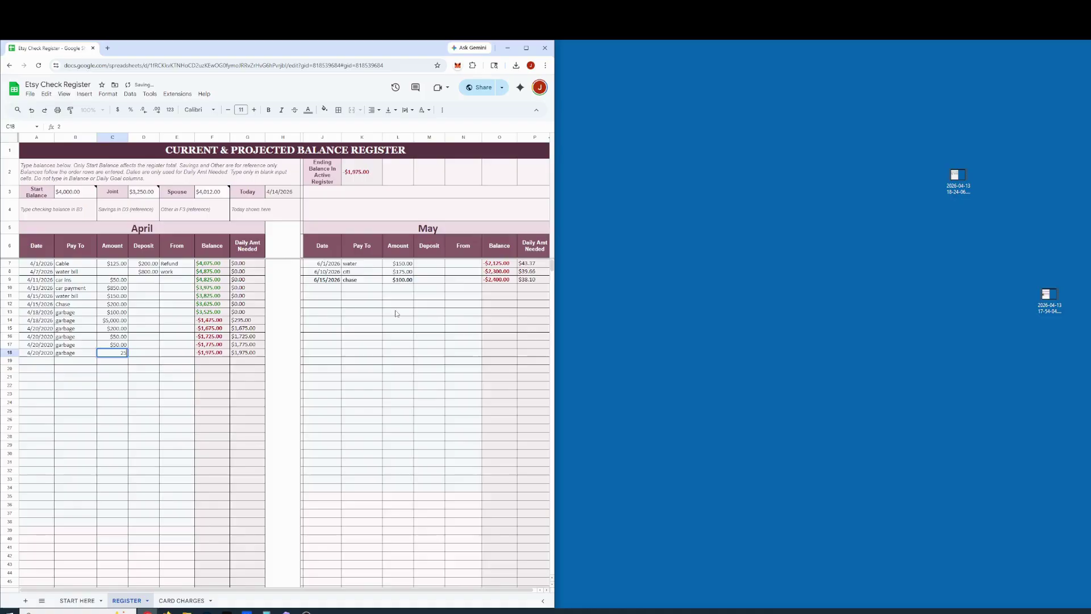
key(Return)
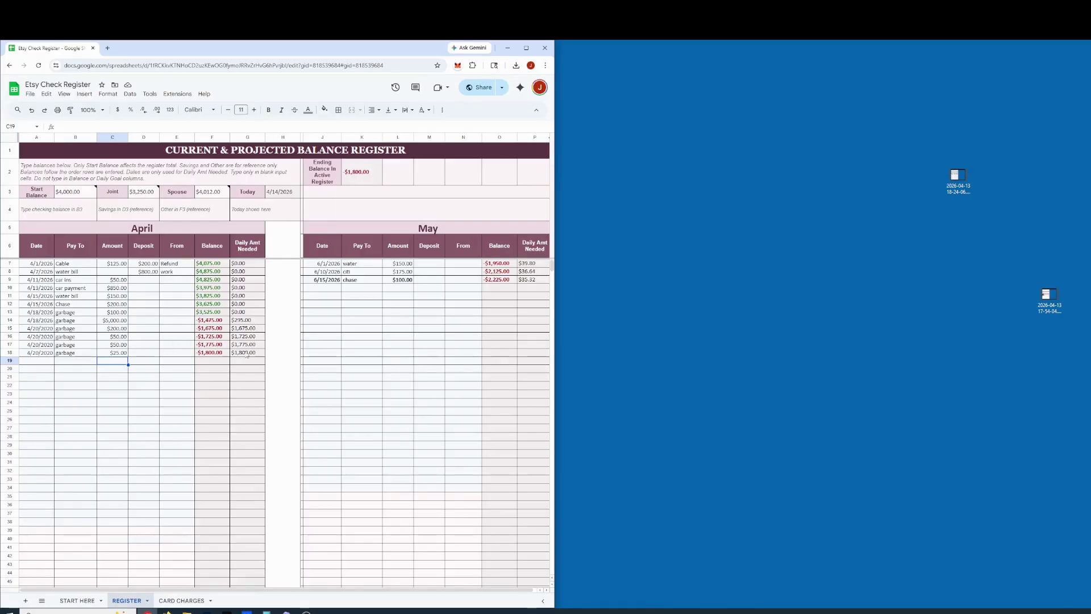
Set the Start Balance to 2000 and the amount of the garbage entry in row 14 to 1500
click(111, 321)
click(76, 193)
text(2000)
key(Return)
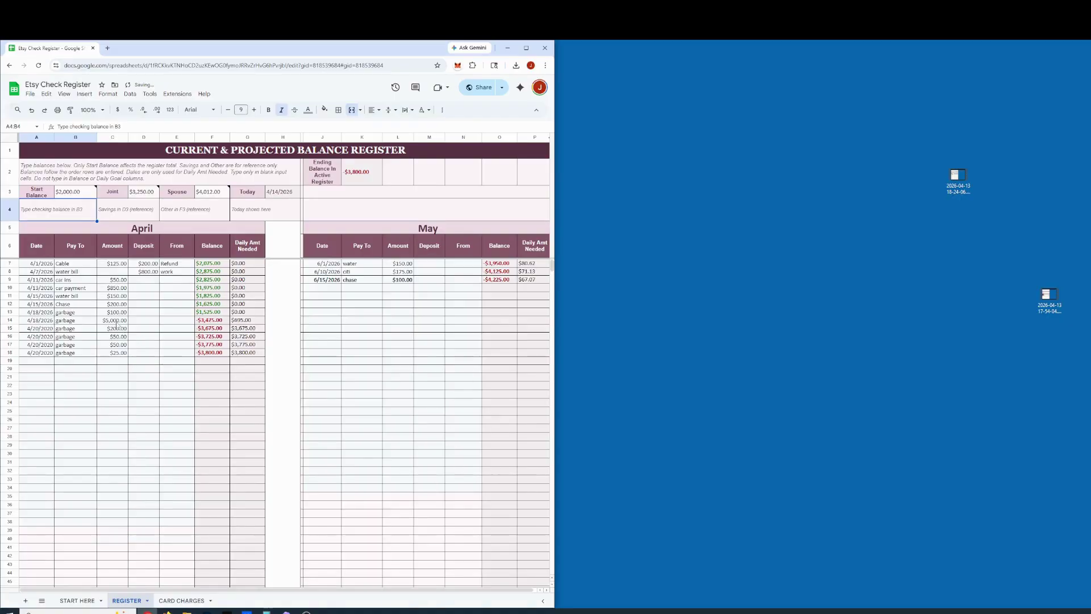
click(118, 321)
text(1500)
key(Return)
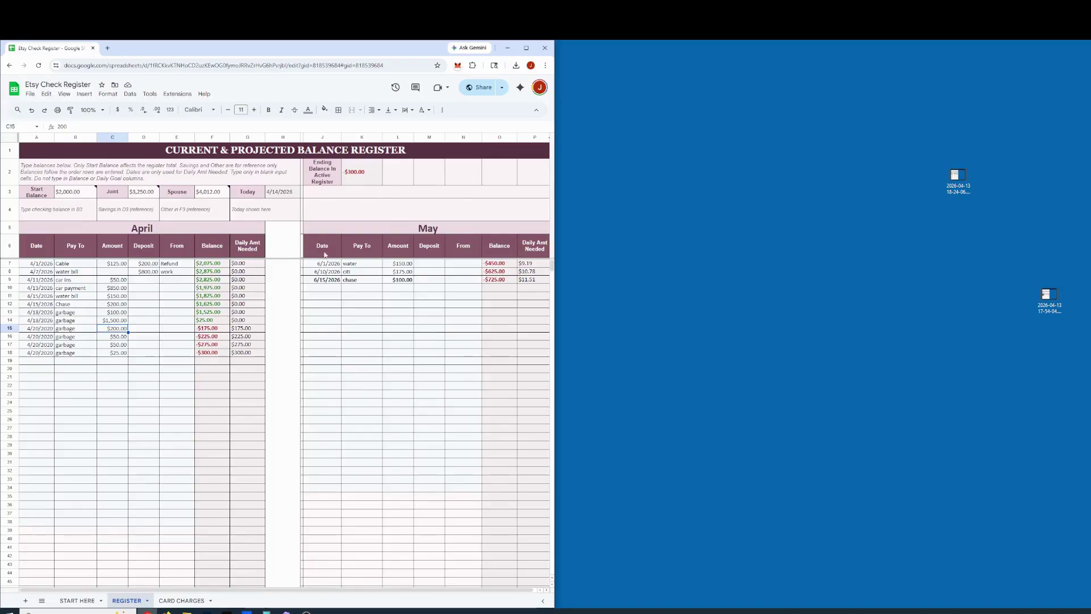
Rename the Bills box on the CARD CHARGES sheet as Chase
click(199, 602)
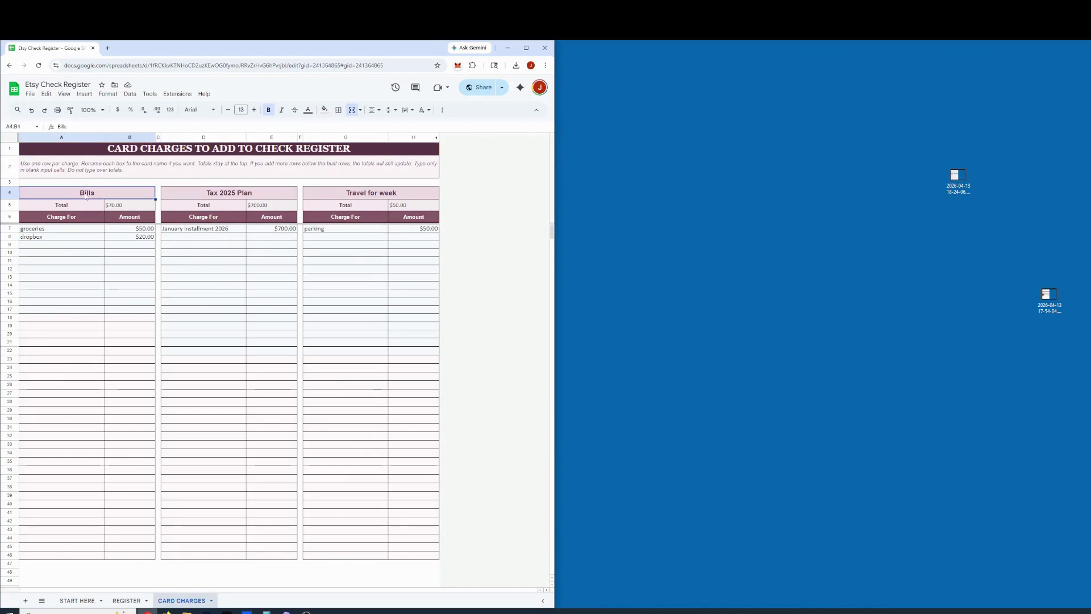
click(82, 195)
text(Chase)
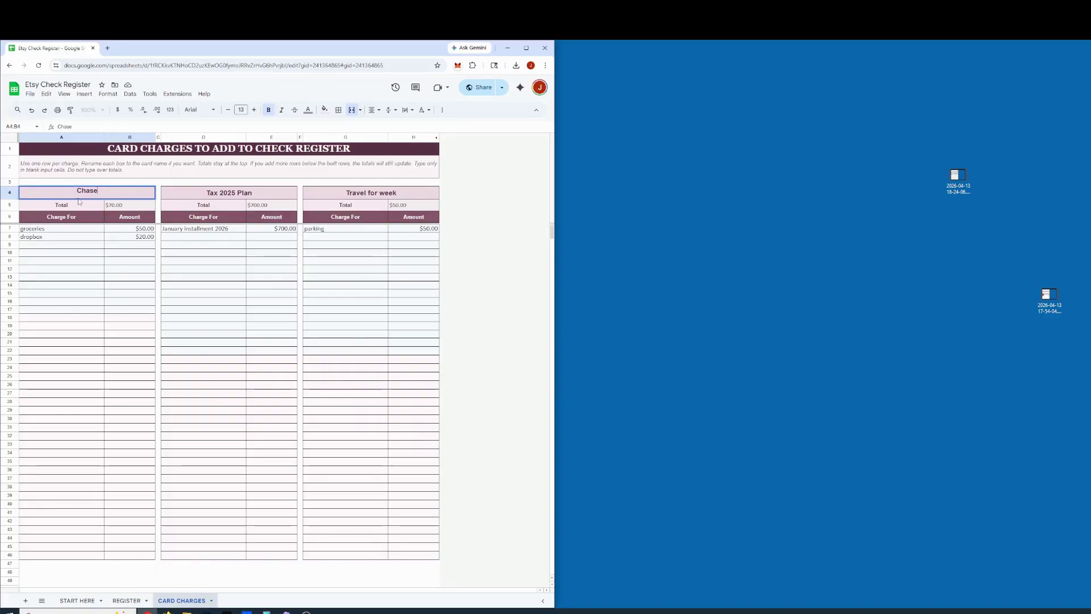
click(78, 294)
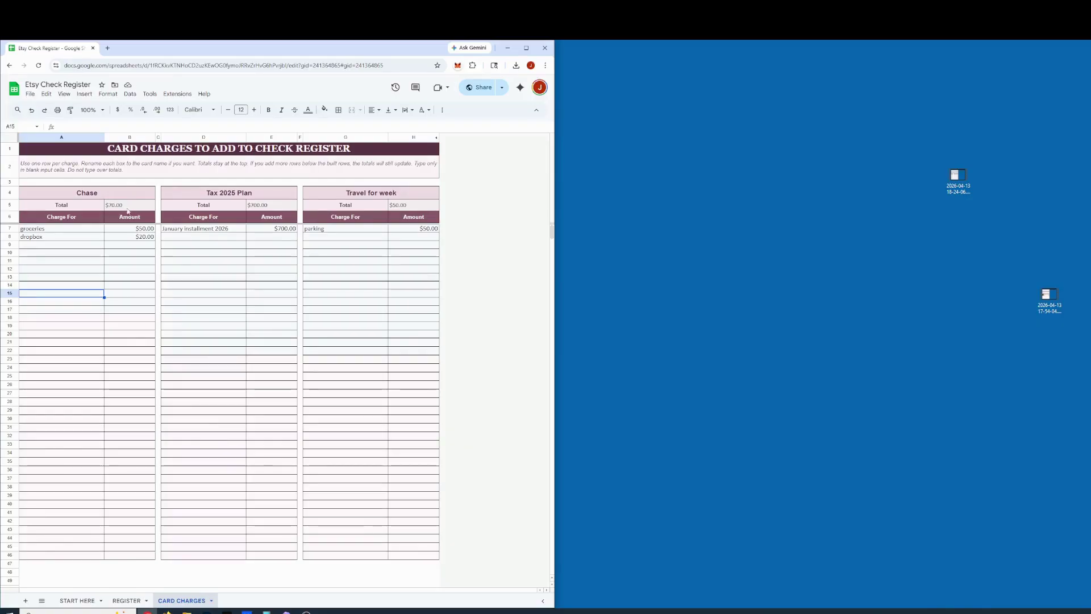
On the REGISTER sheet, set the April Chase entry's amount to 70 and enter estimate in its From cell
click(126, 600)
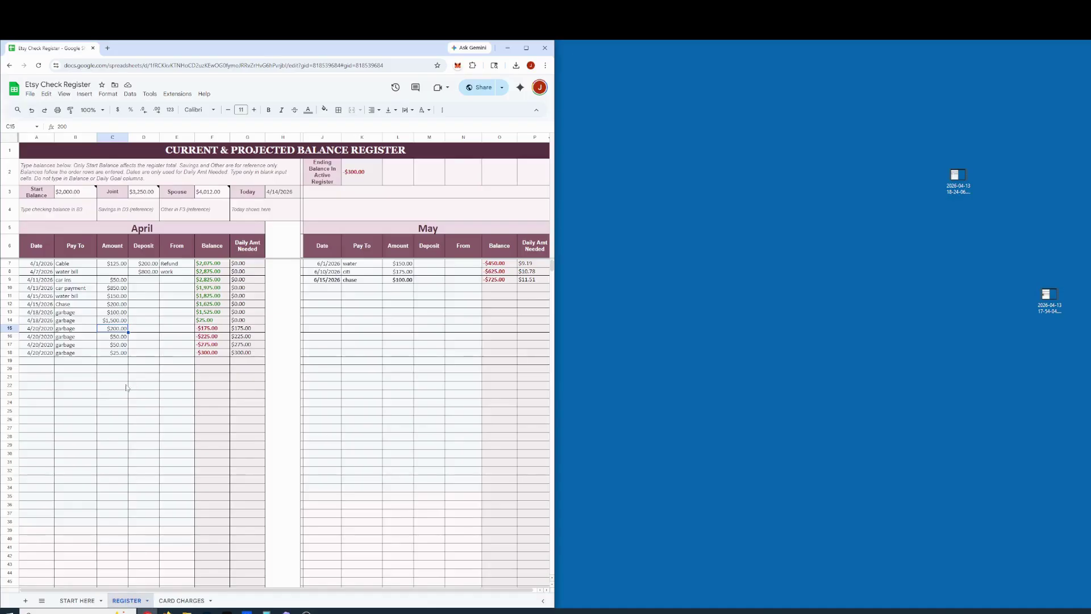
click(112, 305)
text(70)
key(Return)
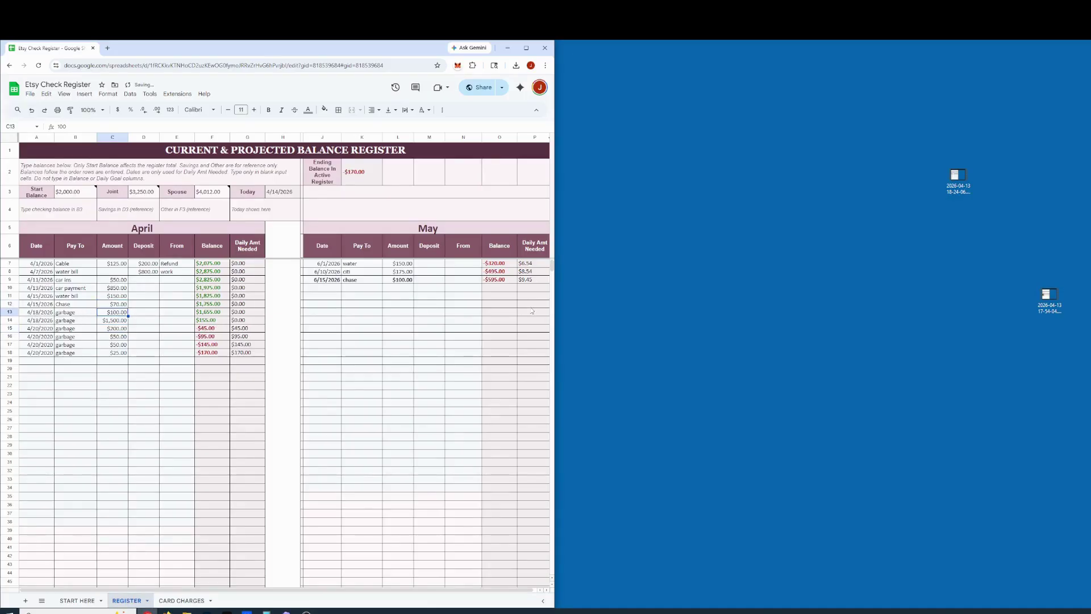
click(173, 305)
text(e)
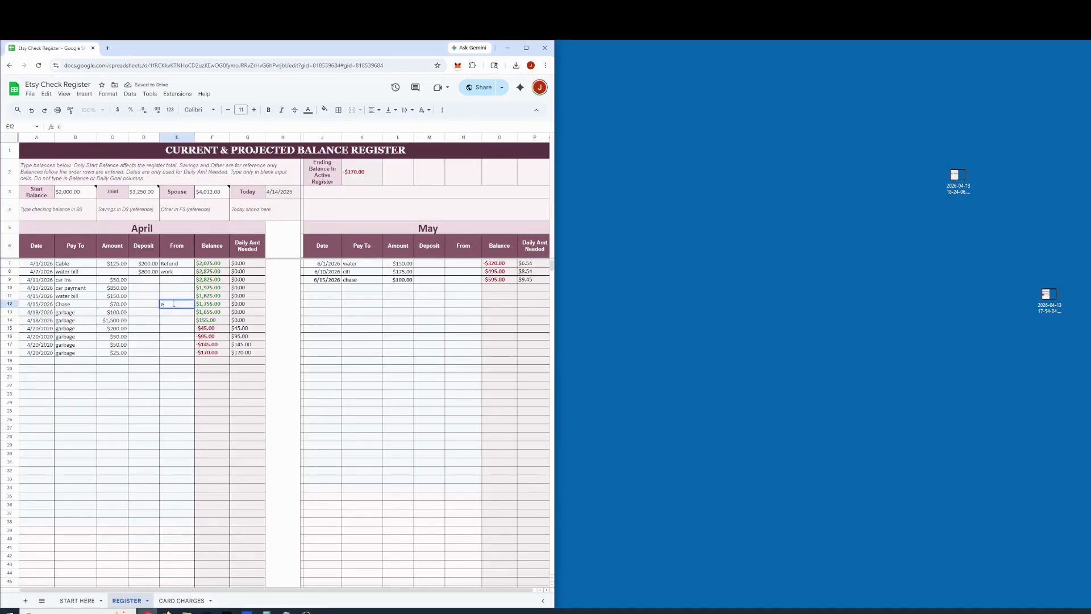
text(stimate)
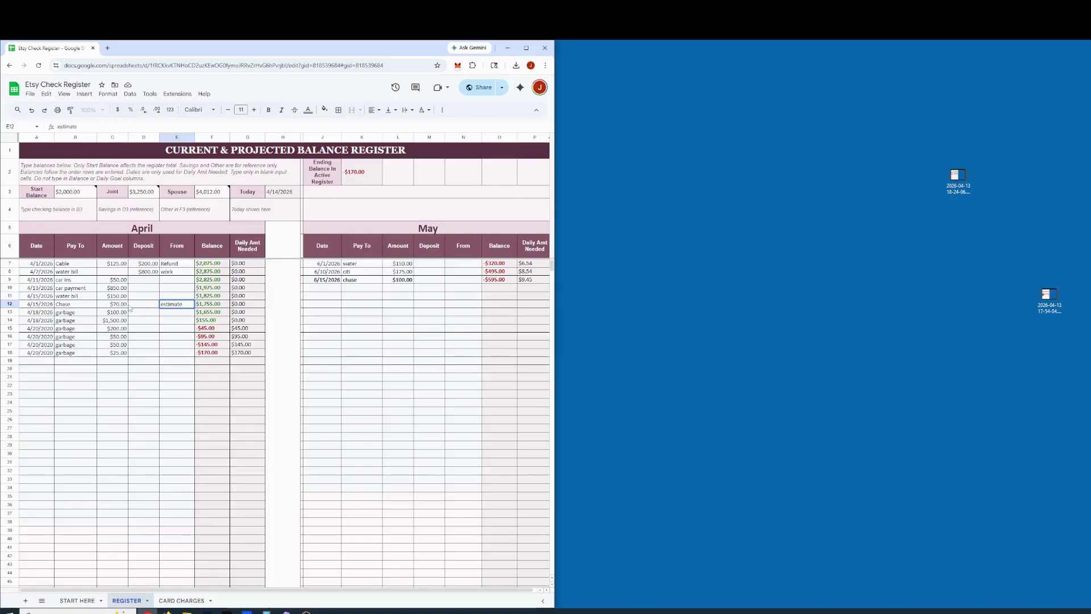
click(176, 321)
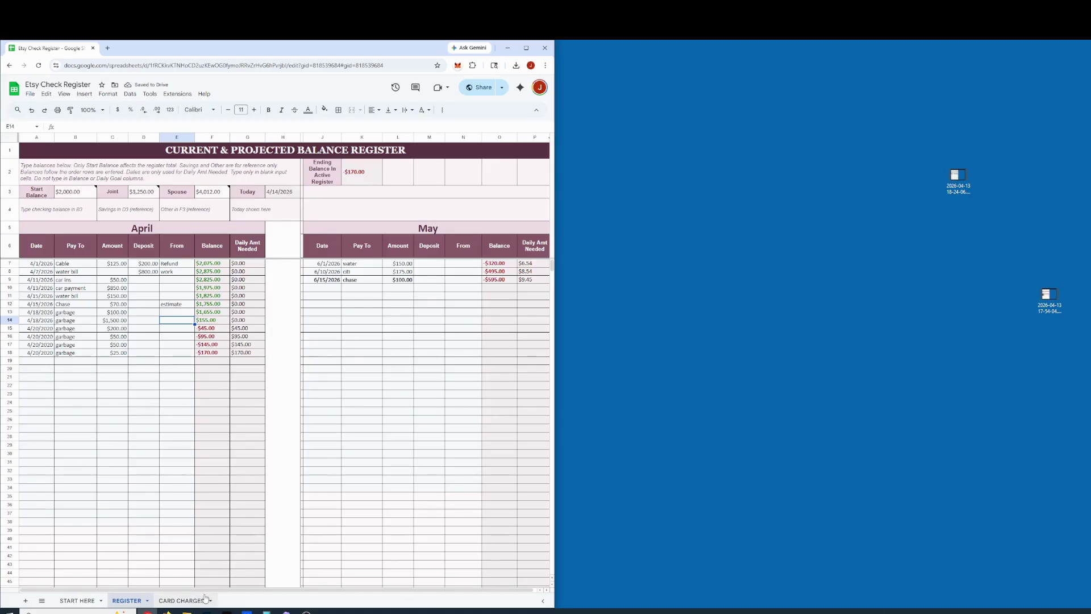
Compare the charge boxes on the CARD CHARGES sheet with the entries on the REGISTER sheet
click(181, 600)
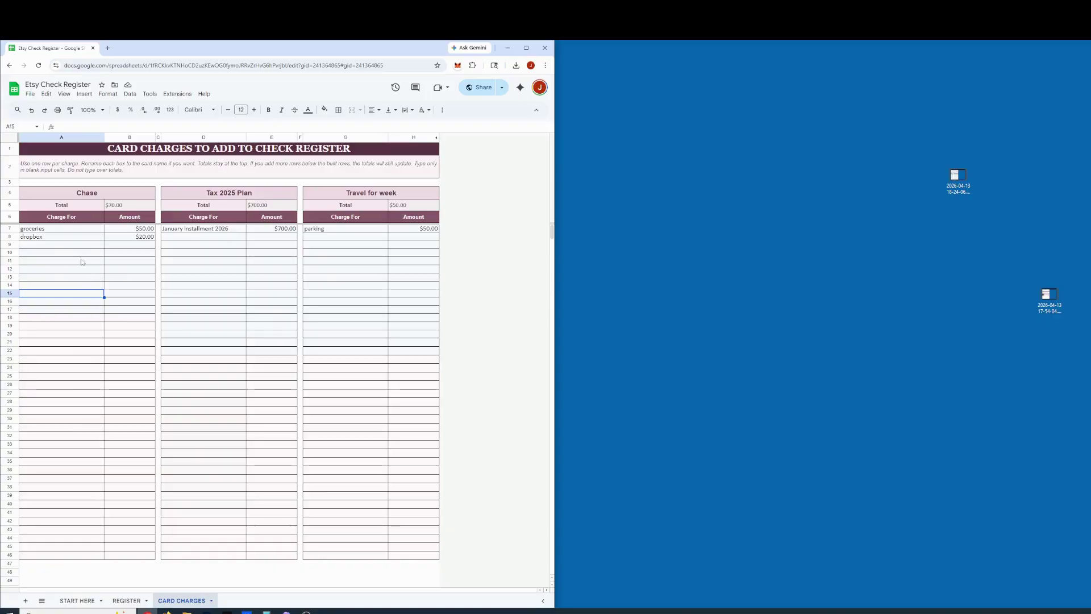
click(126, 600)
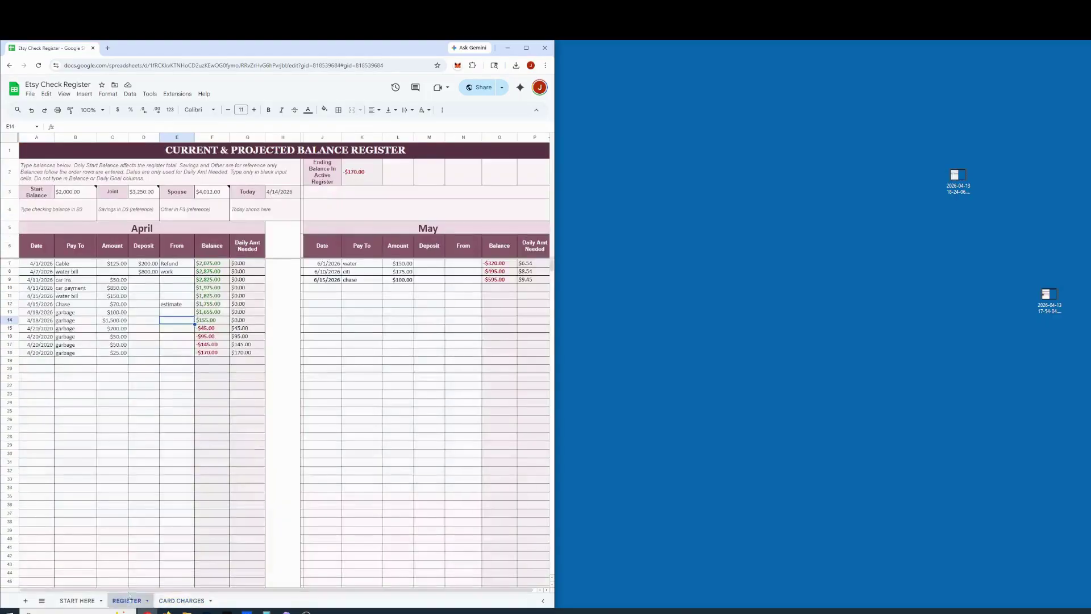
click(181, 601)
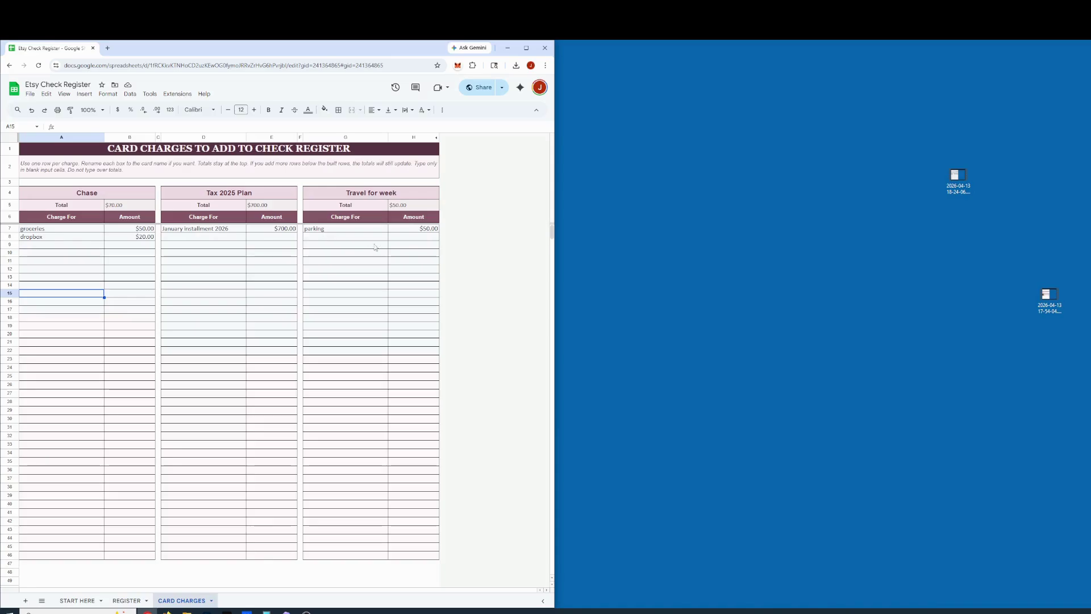
click(128, 601)
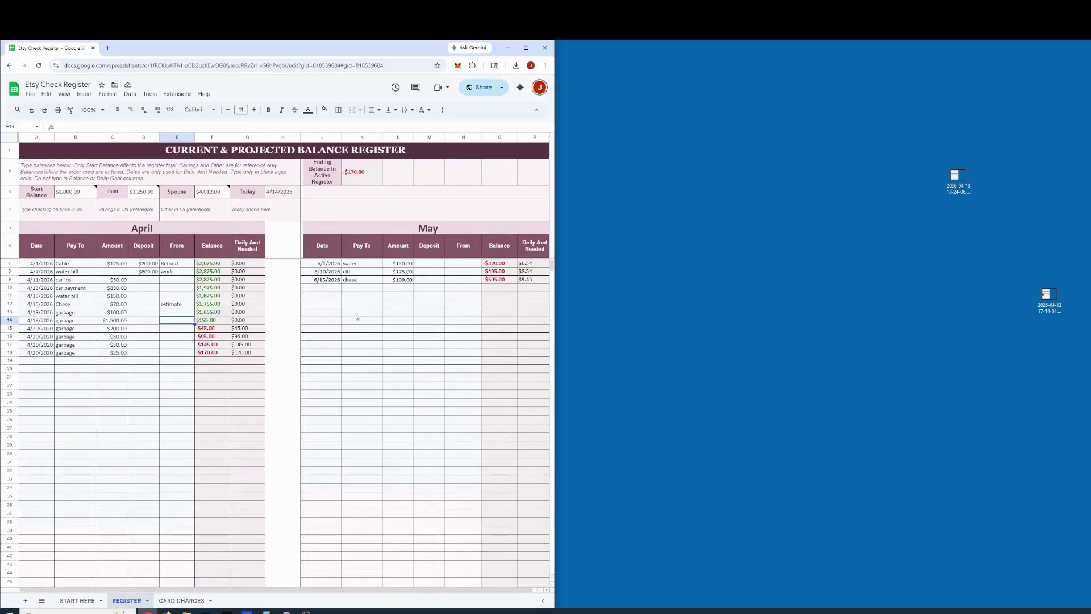
Clear the date and payee of the last April entry in row 18
click(36, 353)
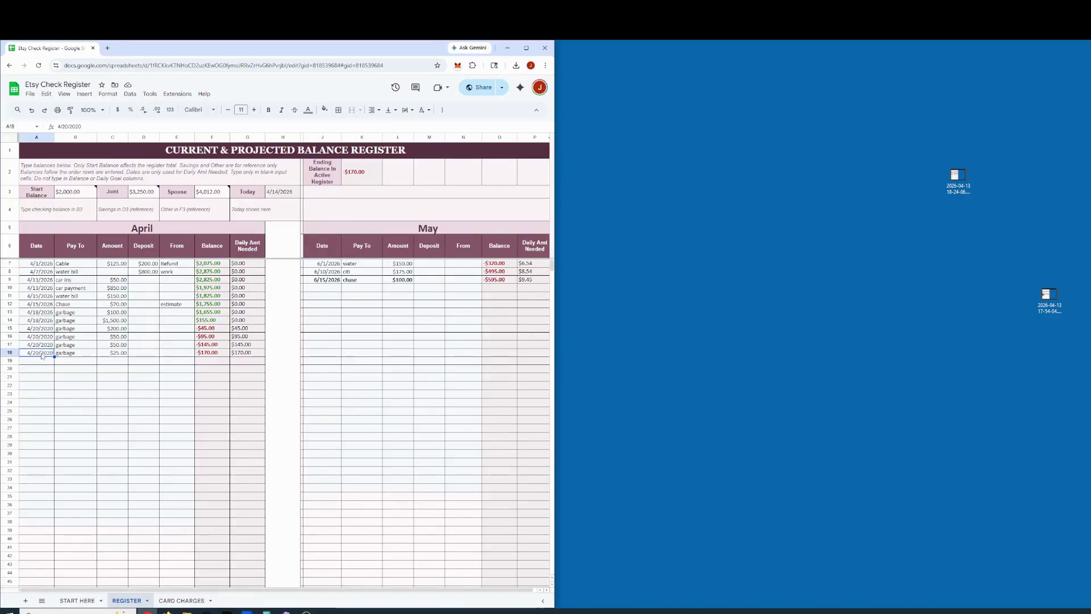
key(Delete)
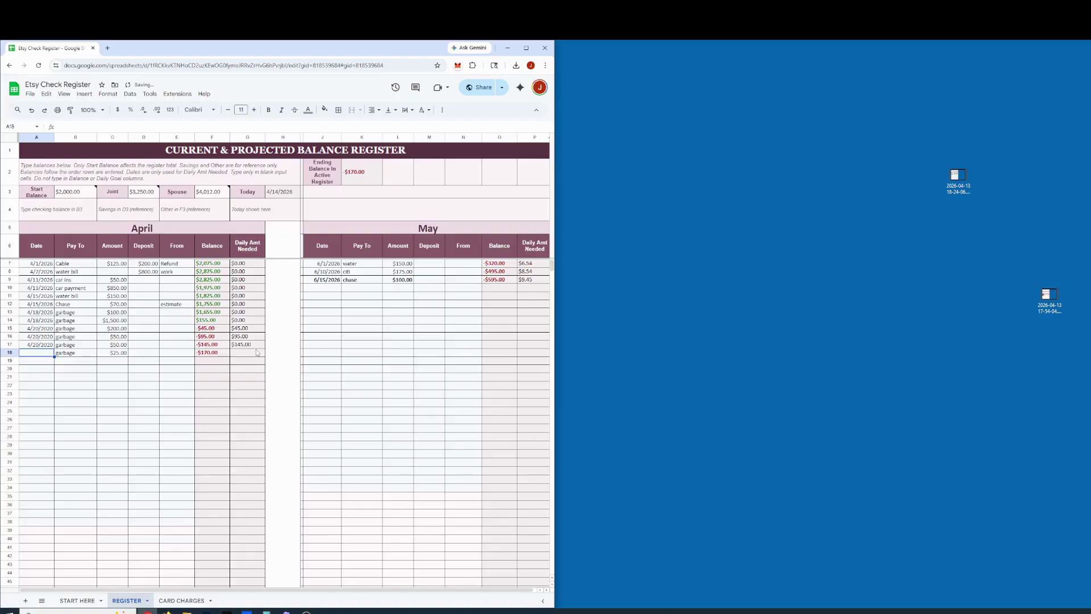
click(72, 356)
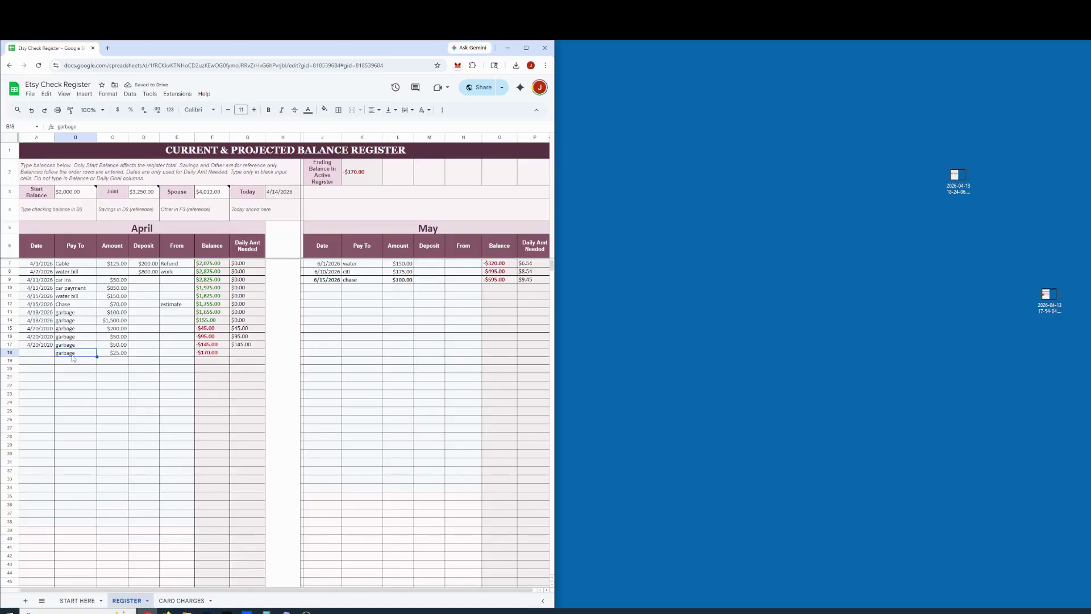
key(Delete)
Move the April entries in A13:E18 up one row to start at A12, overwriting the Chase entry
click(43, 312)
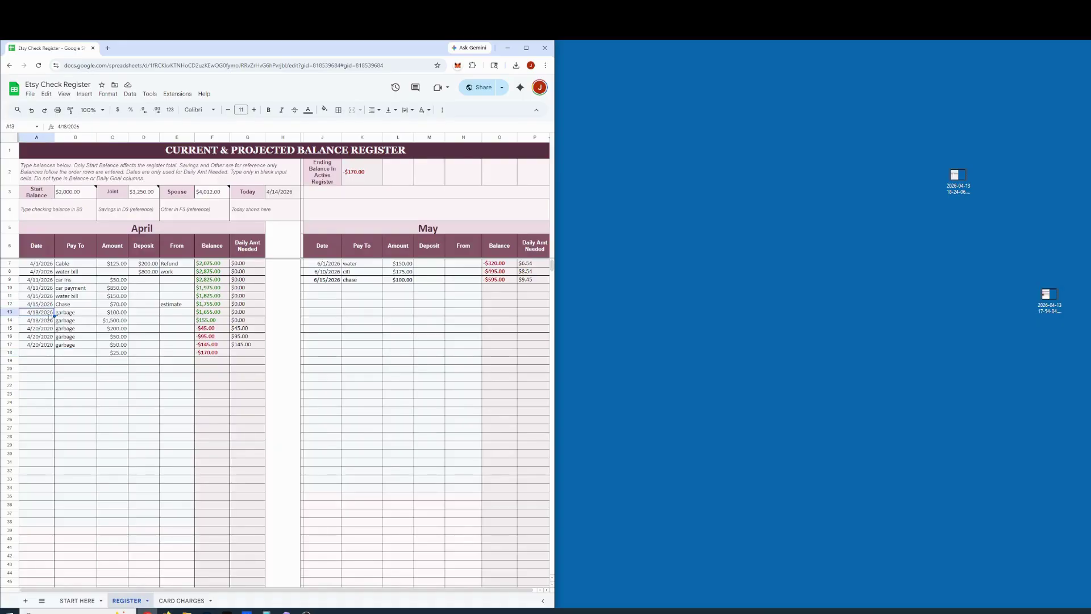
shift+click(175, 353)
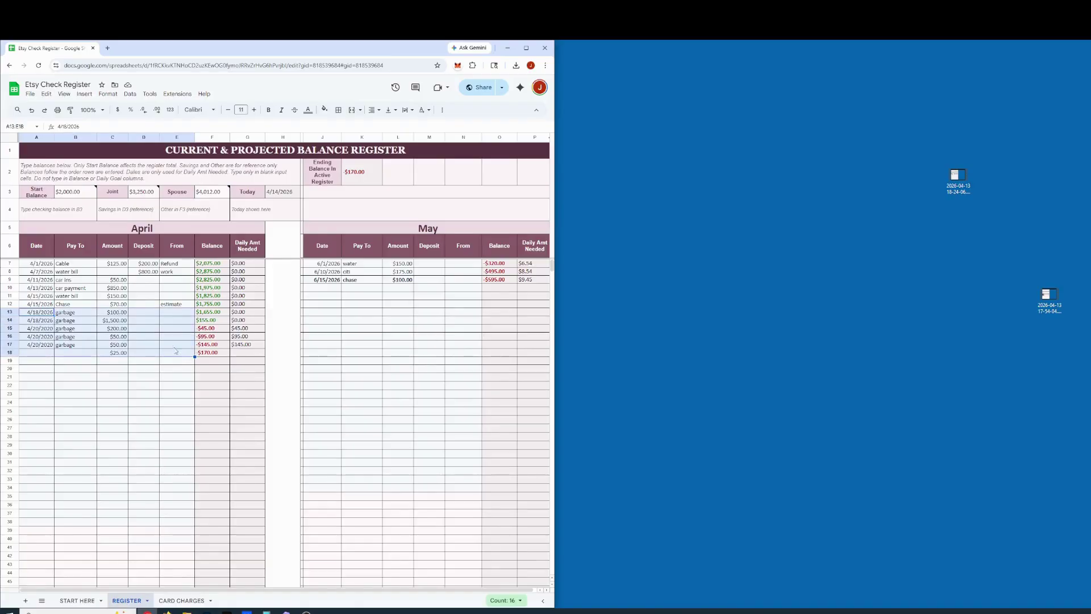
key(ctrl+c)
key(Delete)
click(44, 306)
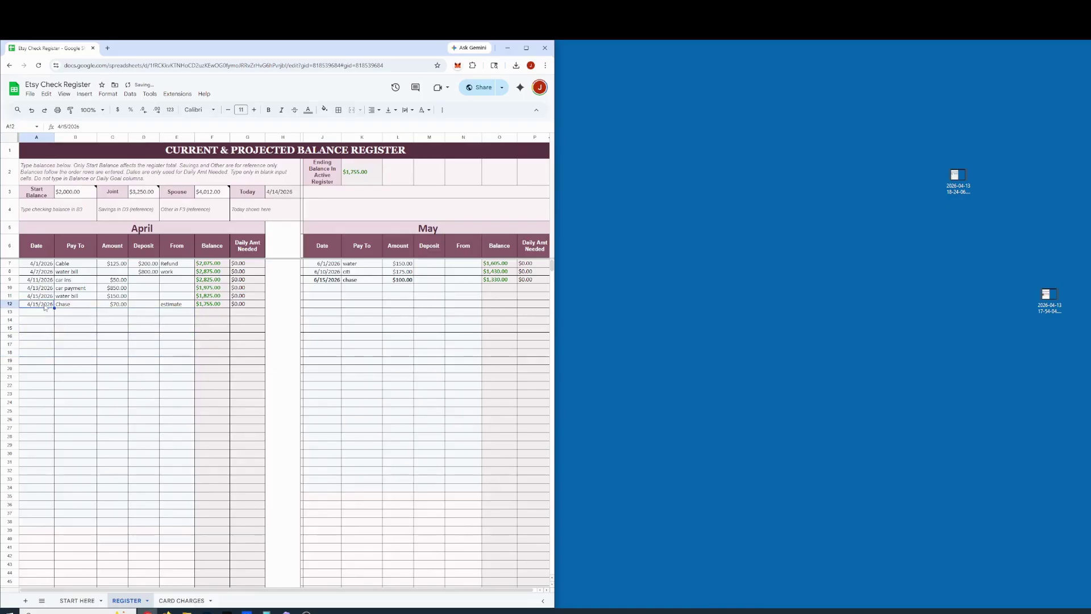
key(ctrl+v)
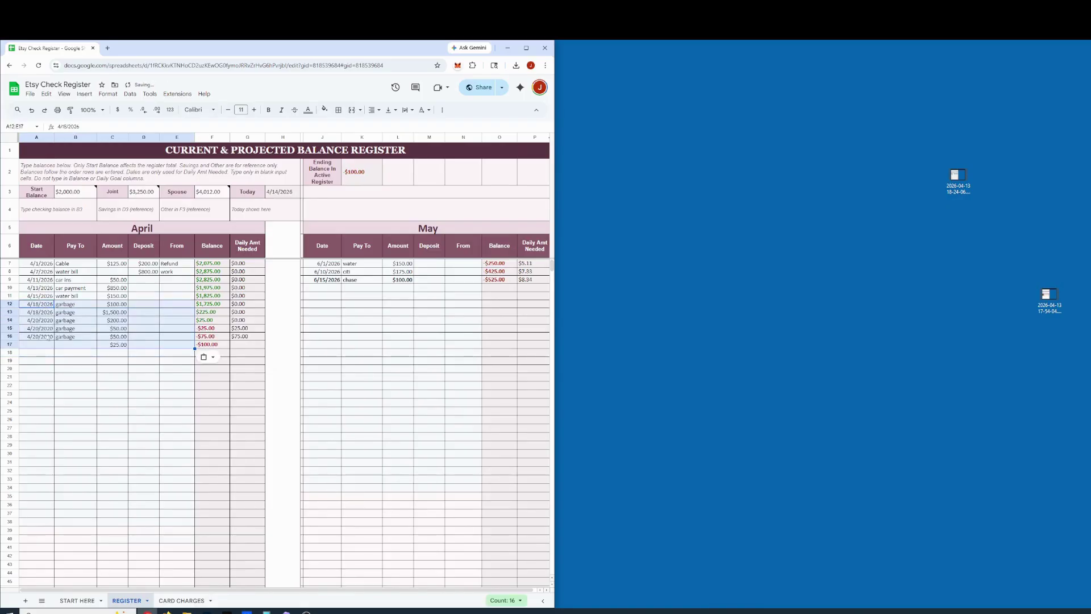
click(177, 386)
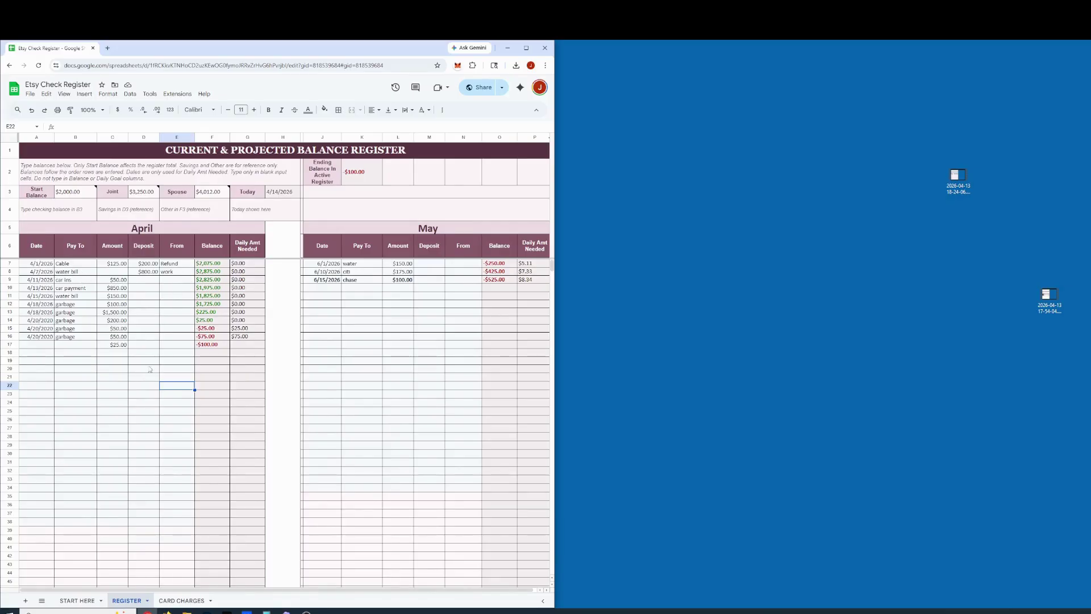
click(114, 352)
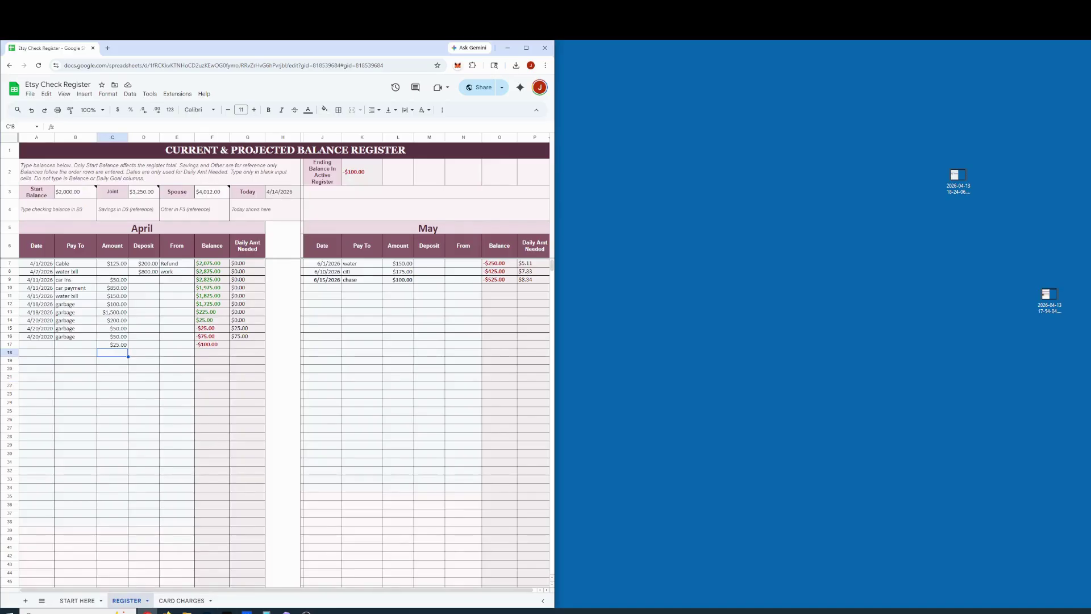